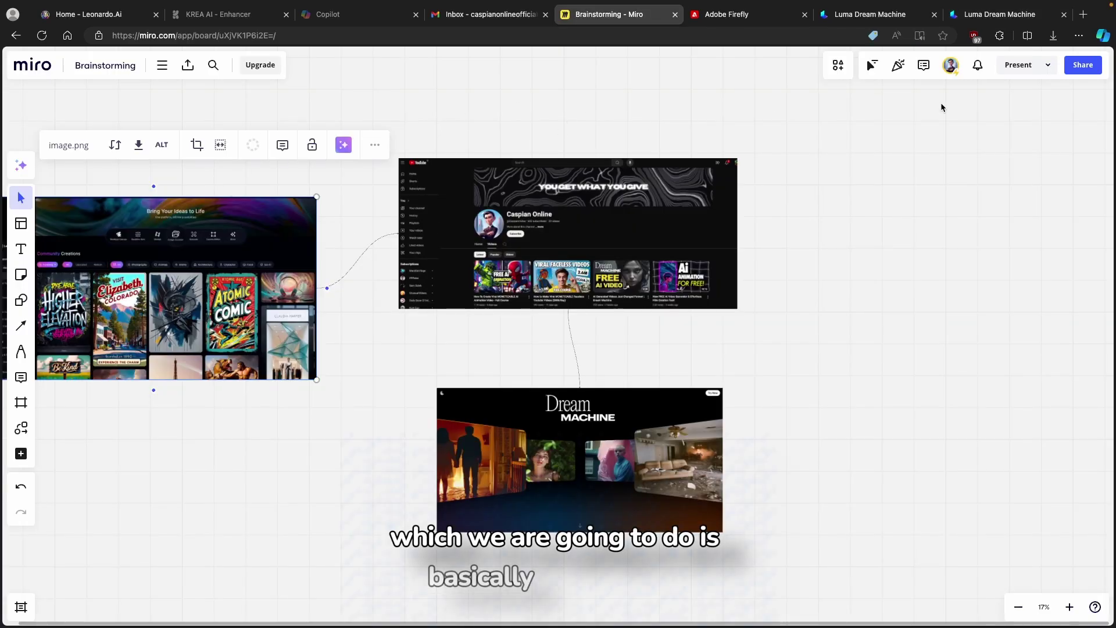
Start the full-screen presentation of the Miro Brainstorming board
left_click(1017, 65)
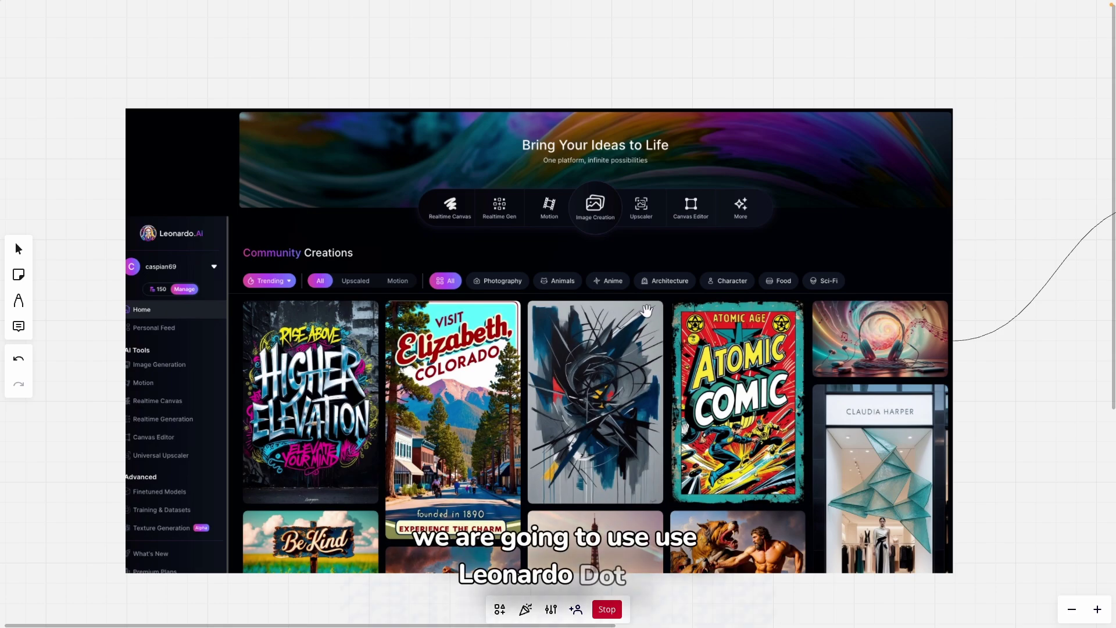
Tour the Dream Machine and YouTube channel screenshots, then exit full-screen with Ctrl+Super+F
scroll(735, 344, "right", 10)
scroll(736, 344, "down", 5)
scroll(721, 342, "right", 10)
scroll(721, 342, "down", 3)
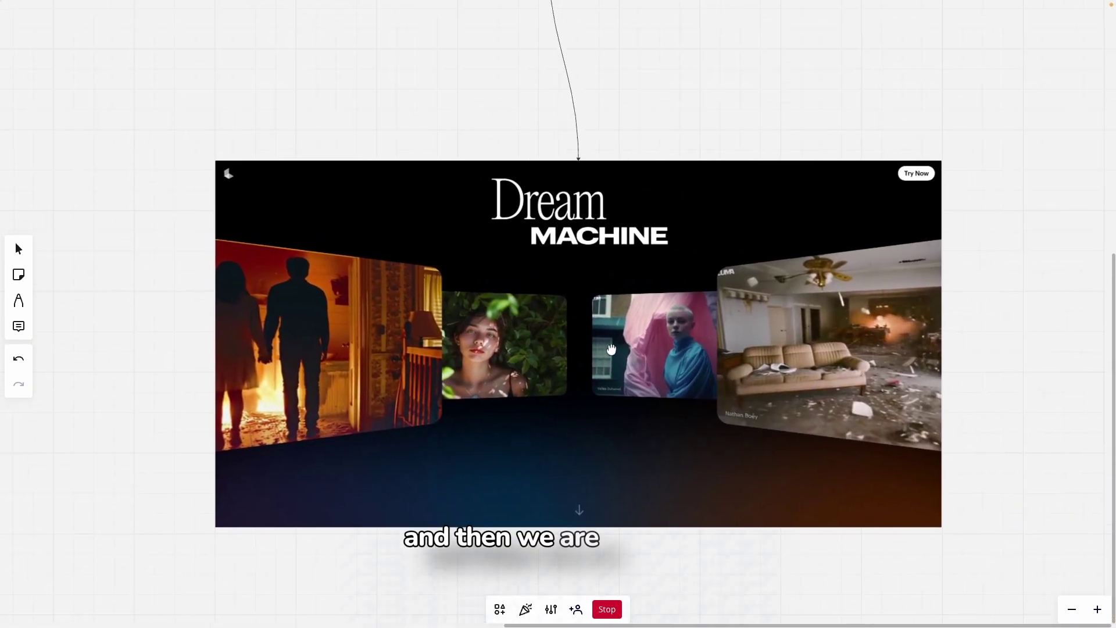
scroll(610, 349, "up", 2)
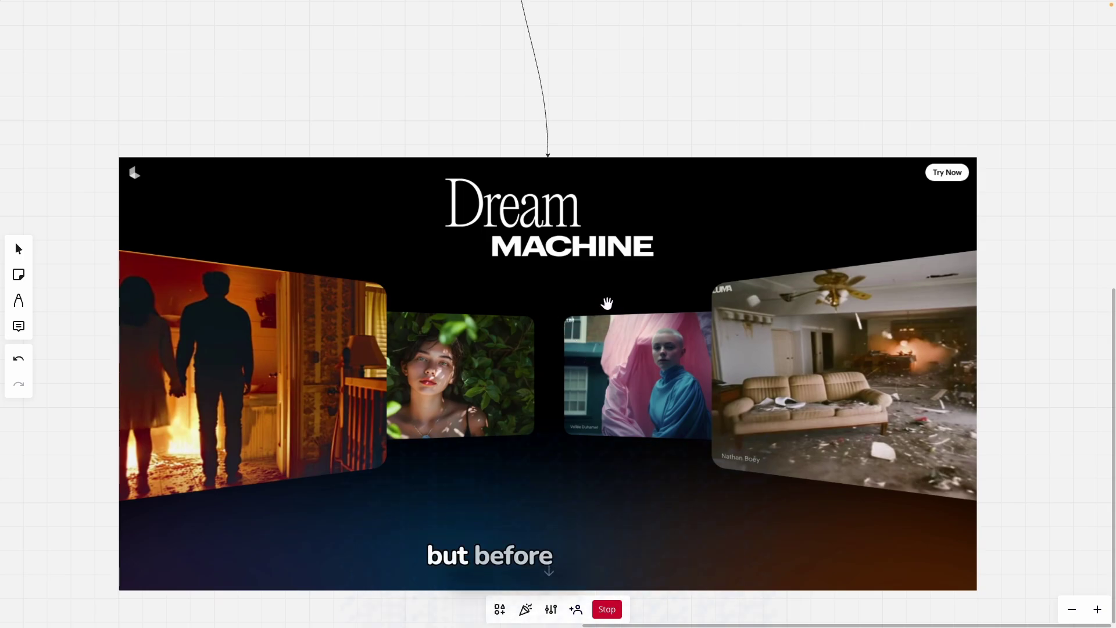
scroll(607, 303, "down", 3)
scroll(593, 279, "up", 5)
scroll(524, 302, "up", 4)
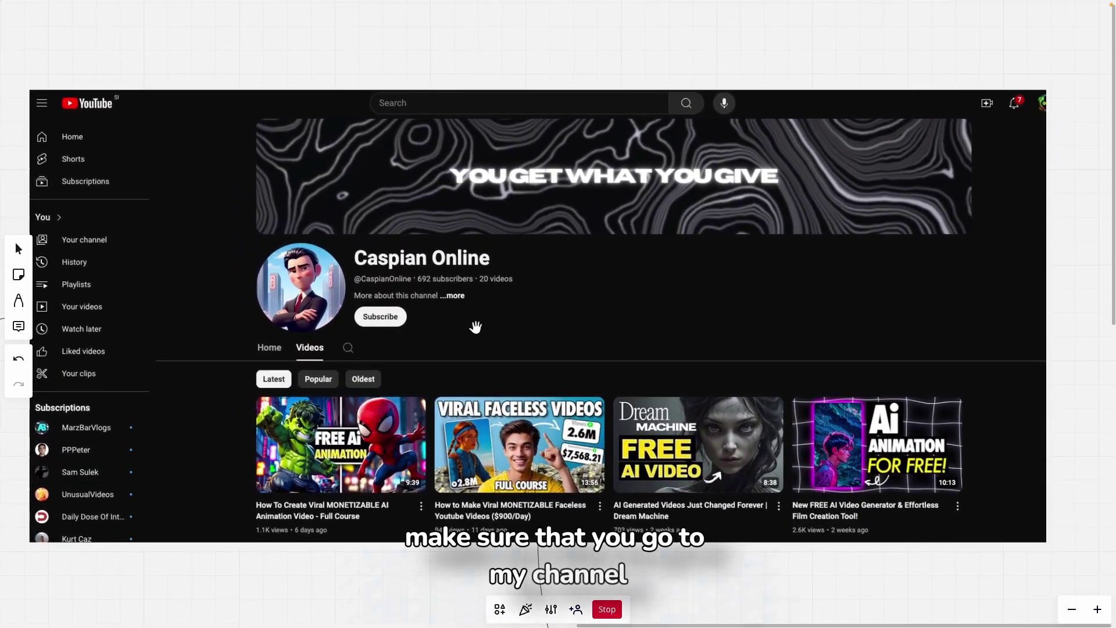
scroll(388, 299, "up", 2)
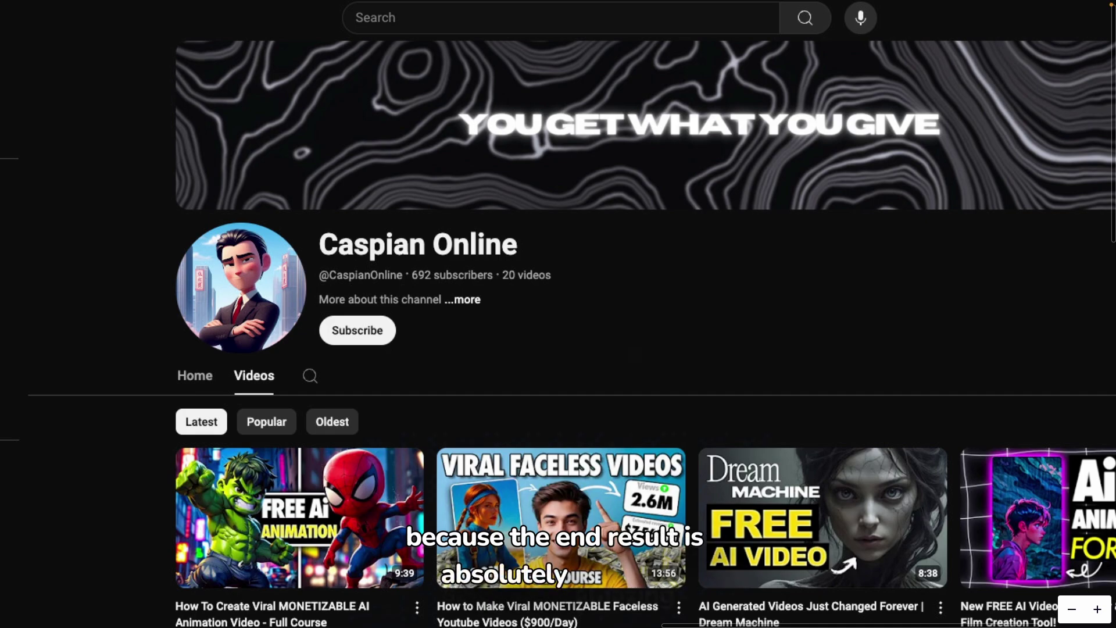
scroll(664, 336, "down", 5)
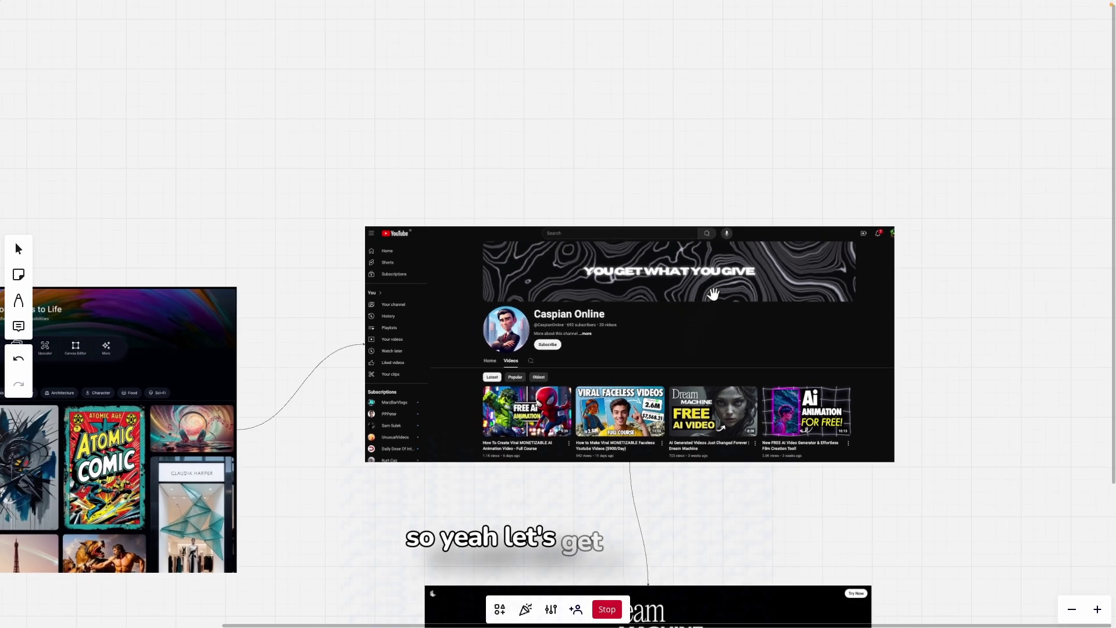
key("ctrl+super+f")
Switch to the Leonardo.Ai tab and browse Community Creations to the waterfall picture
left_click(93, 14)
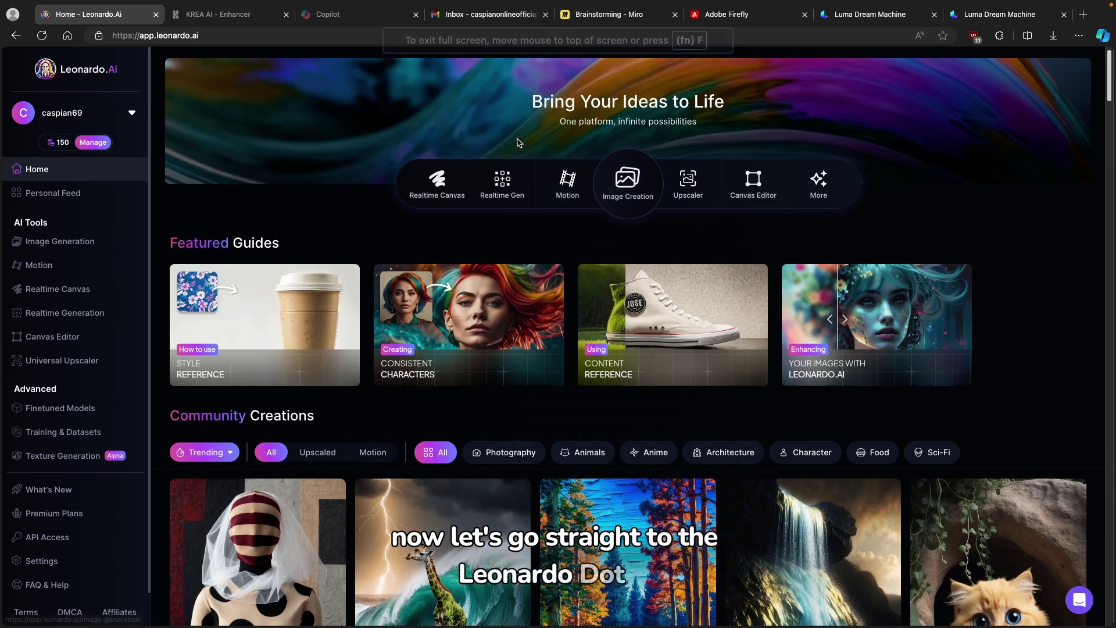
scroll(537, 168, "down", 3)
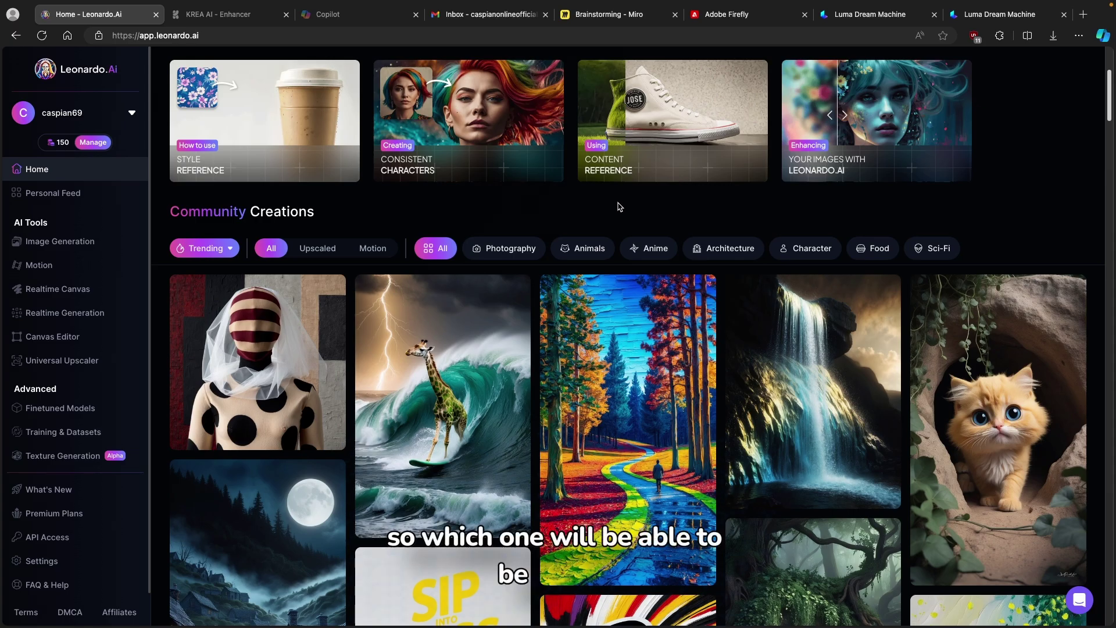
scroll(619, 206, "down", 3)
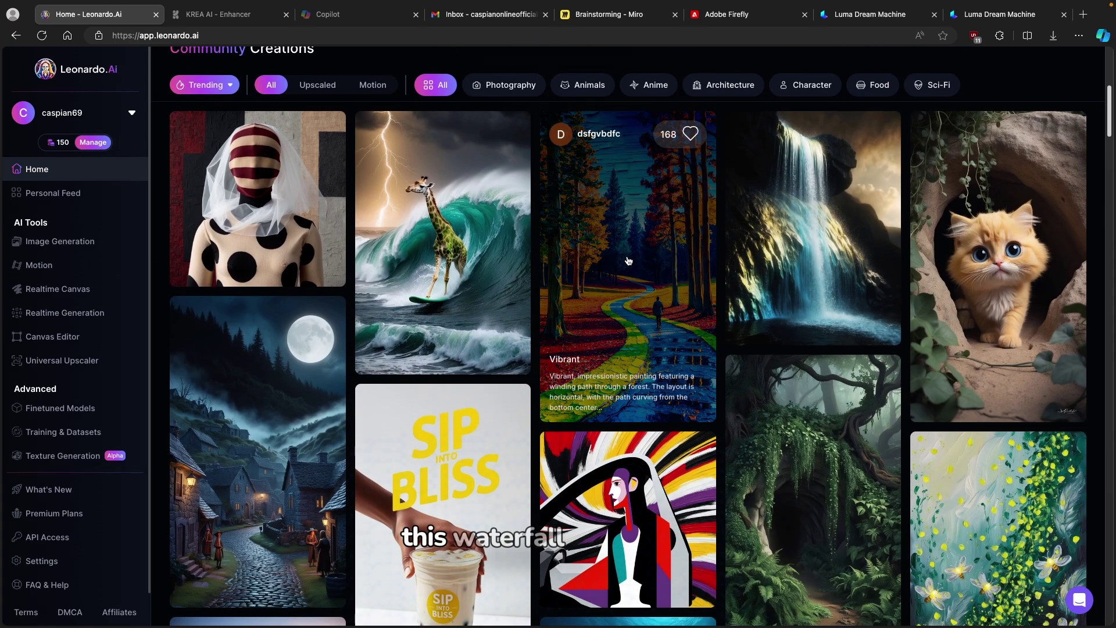
scroll(627, 260, "up", 3)
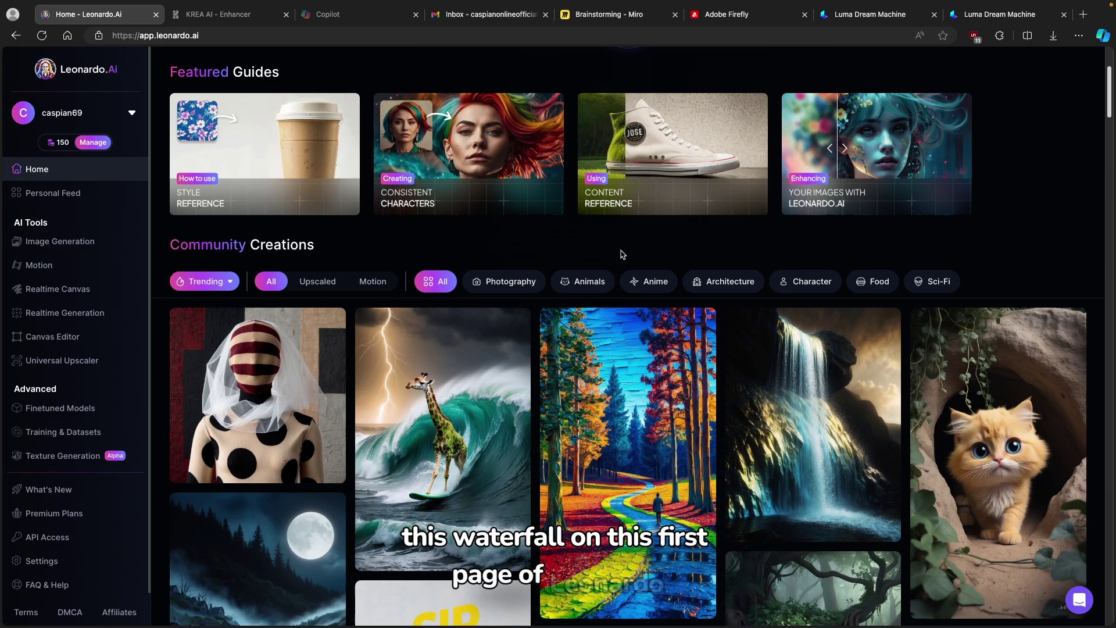
Copy the community waterfall image's prompt from its detail view, then close the view
left_click(756, 331)
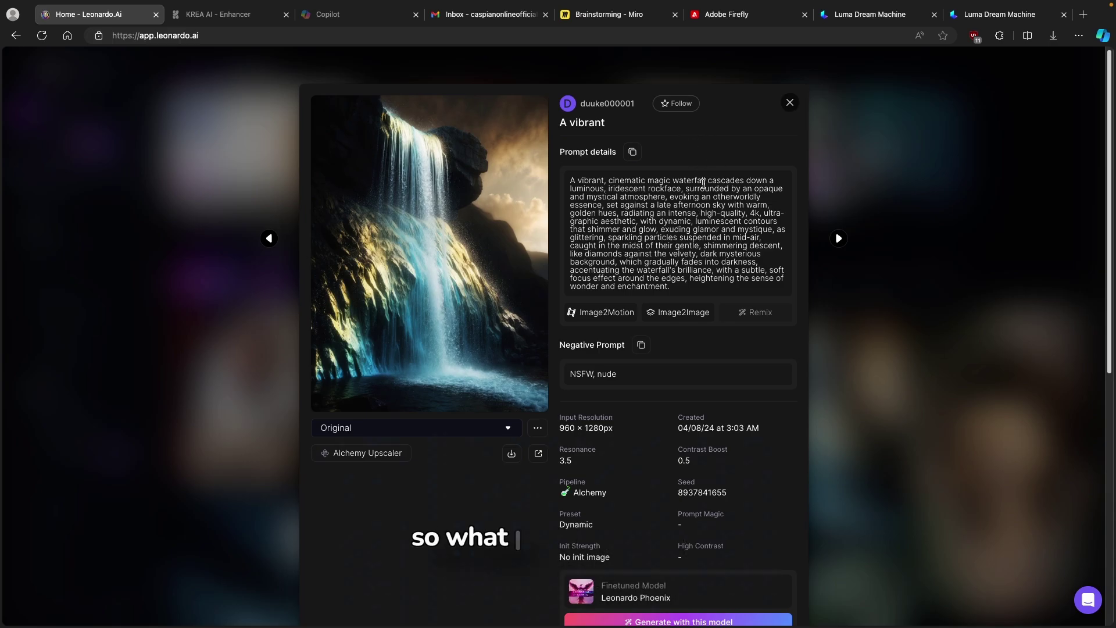
left_click(633, 151)
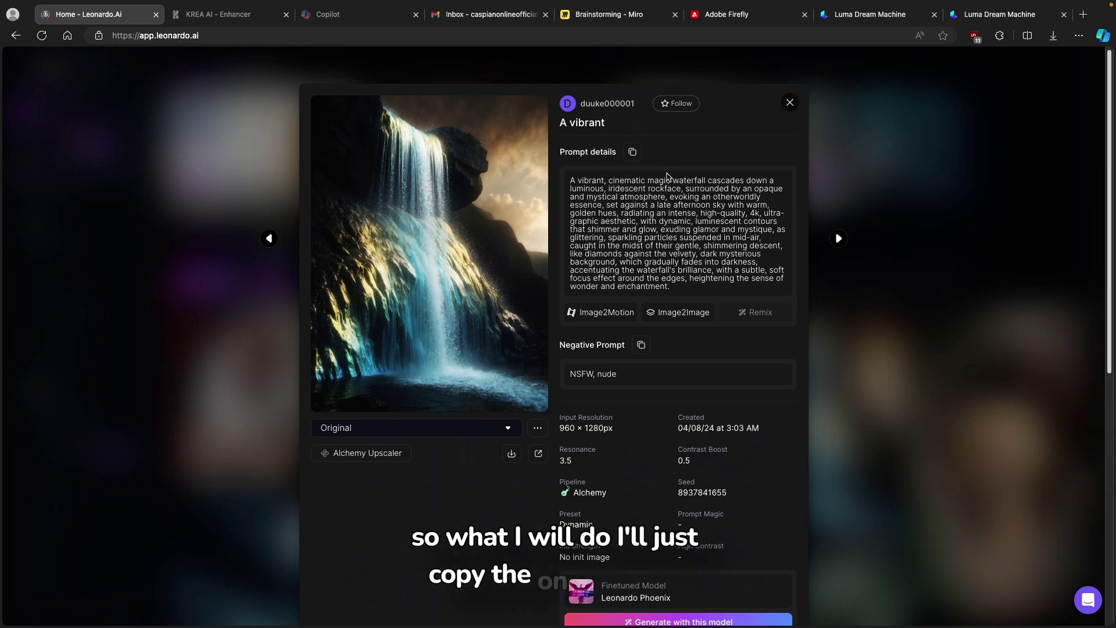
scroll(605, 407, "down", 2)
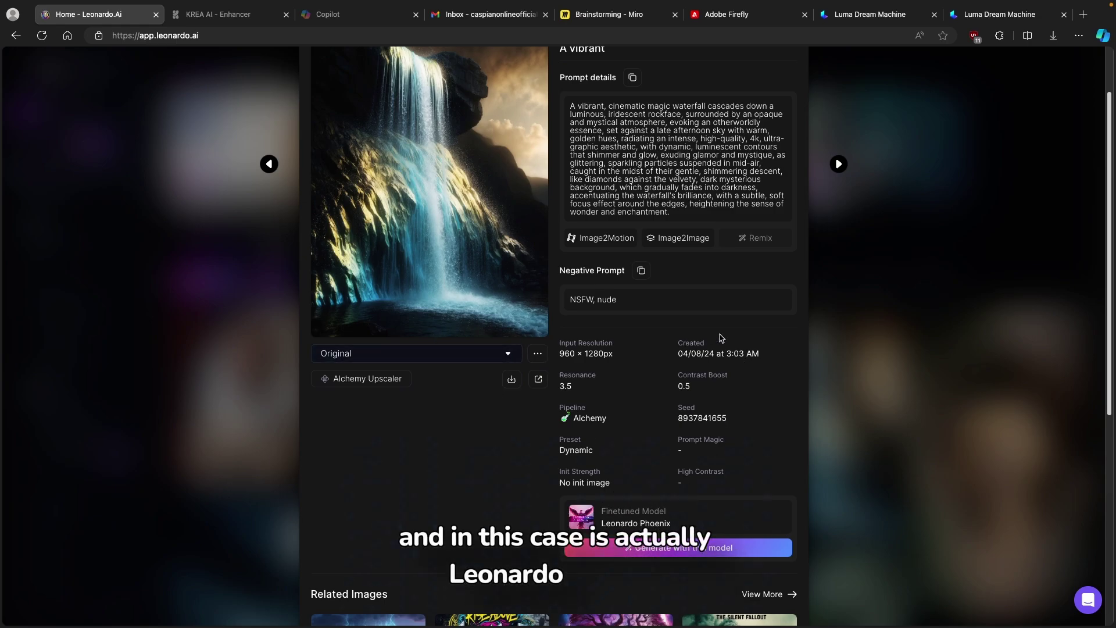
left_click(886, 288)
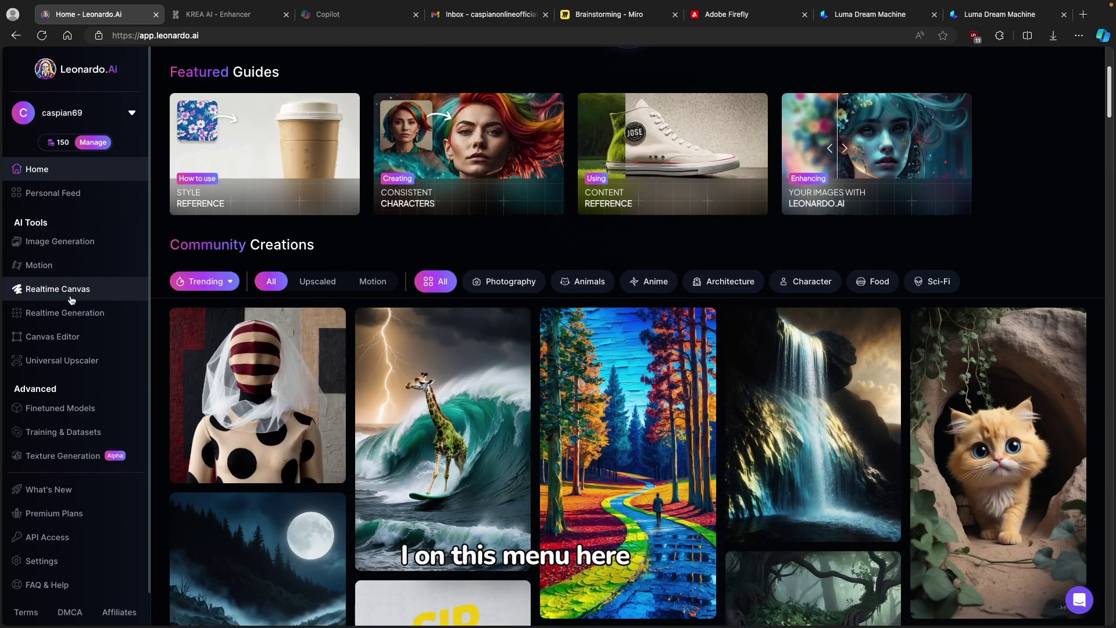
Paste the copied waterfall prompt into the Image Generation prompt box
left_click(90, 243)
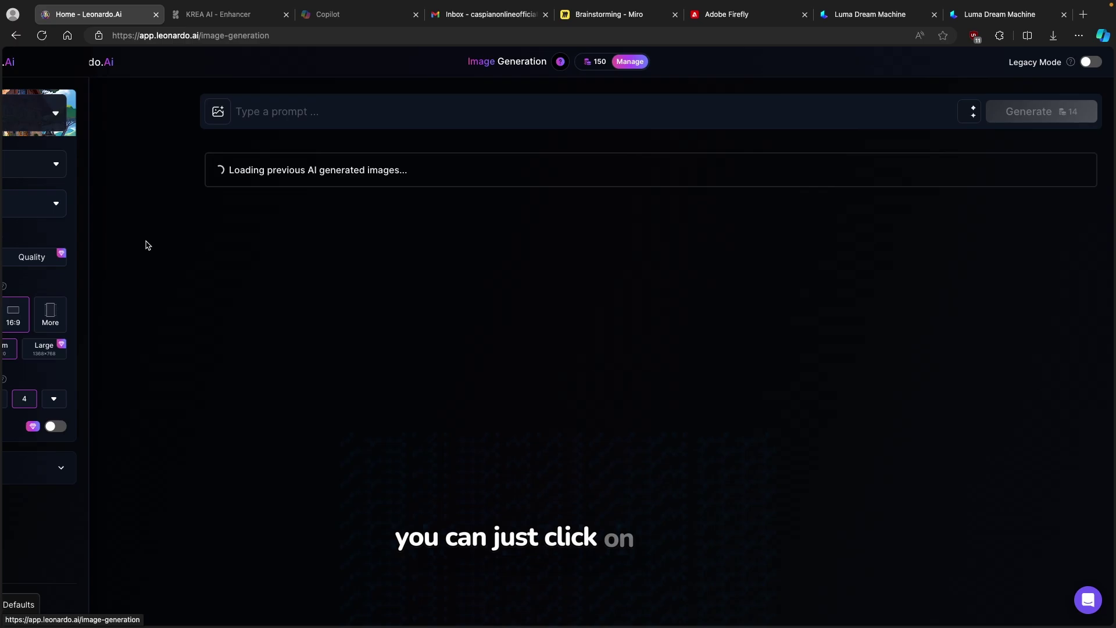
left_click(316, 113)
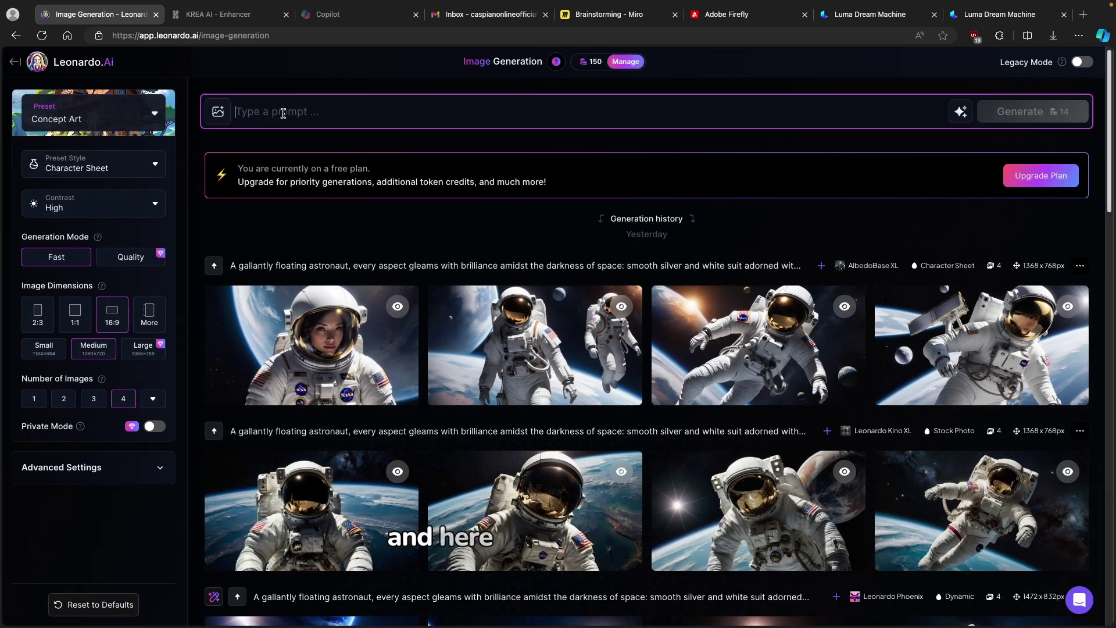
key("ctrl+v")
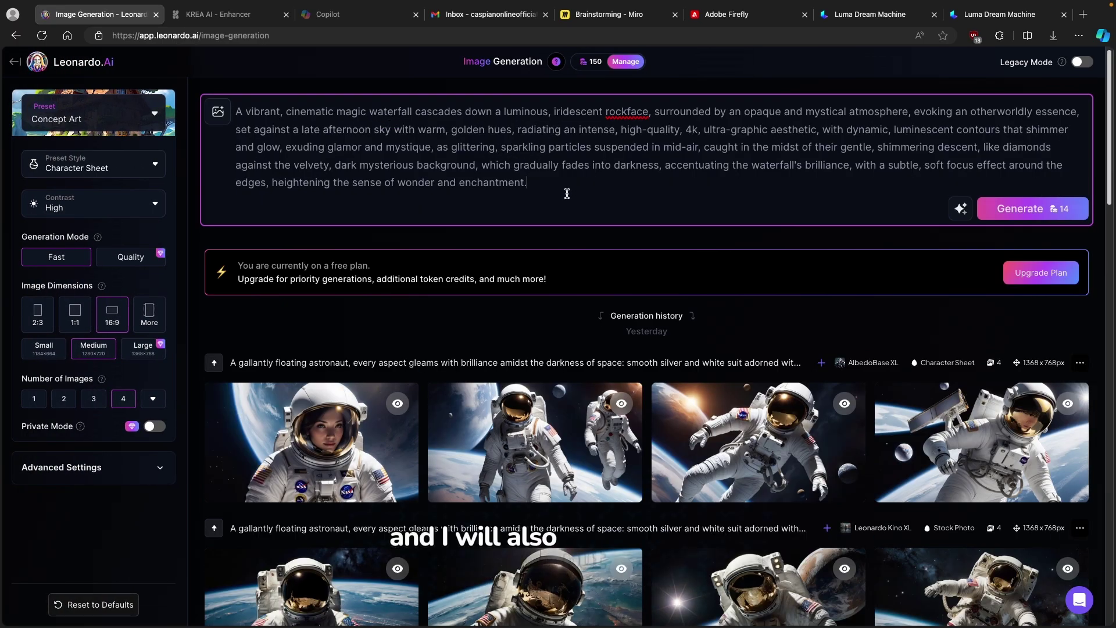
left_click_drag(568, 189, 232, 109)
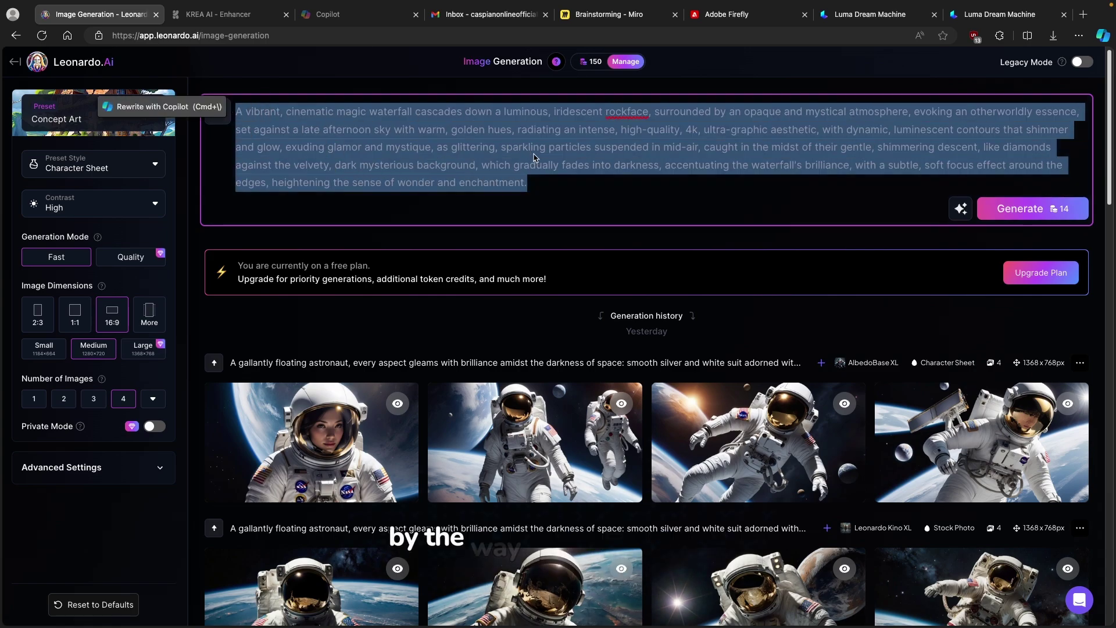
Choose the Leonardo Phoenix preset, leaving Prompt Enhance on Auto
left_click(136, 124)
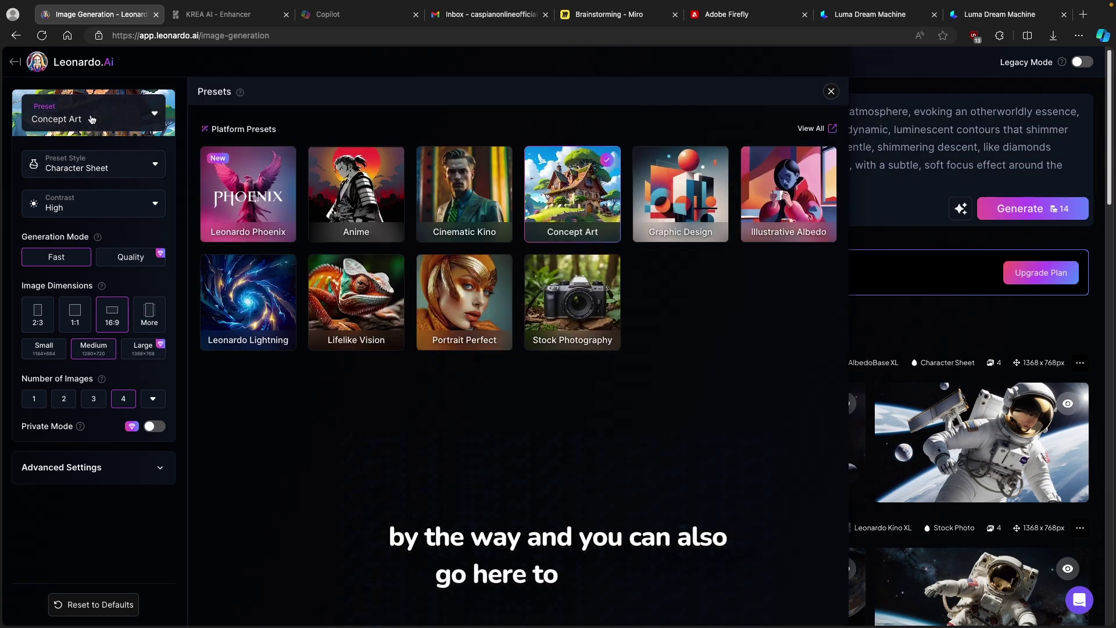
left_click(252, 179)
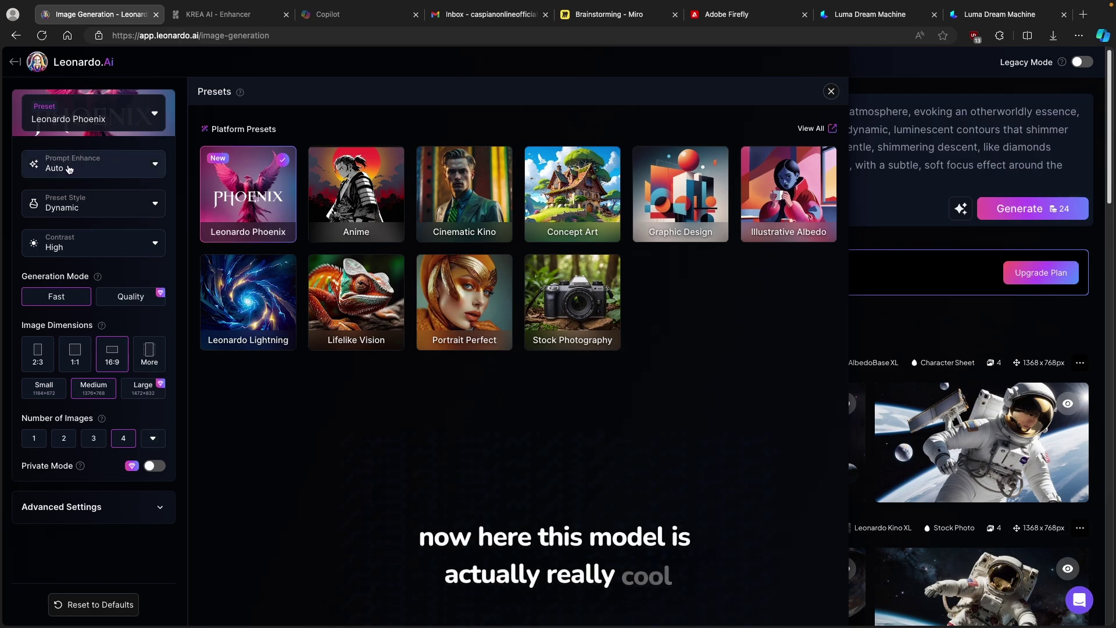
left_click(105, 165)
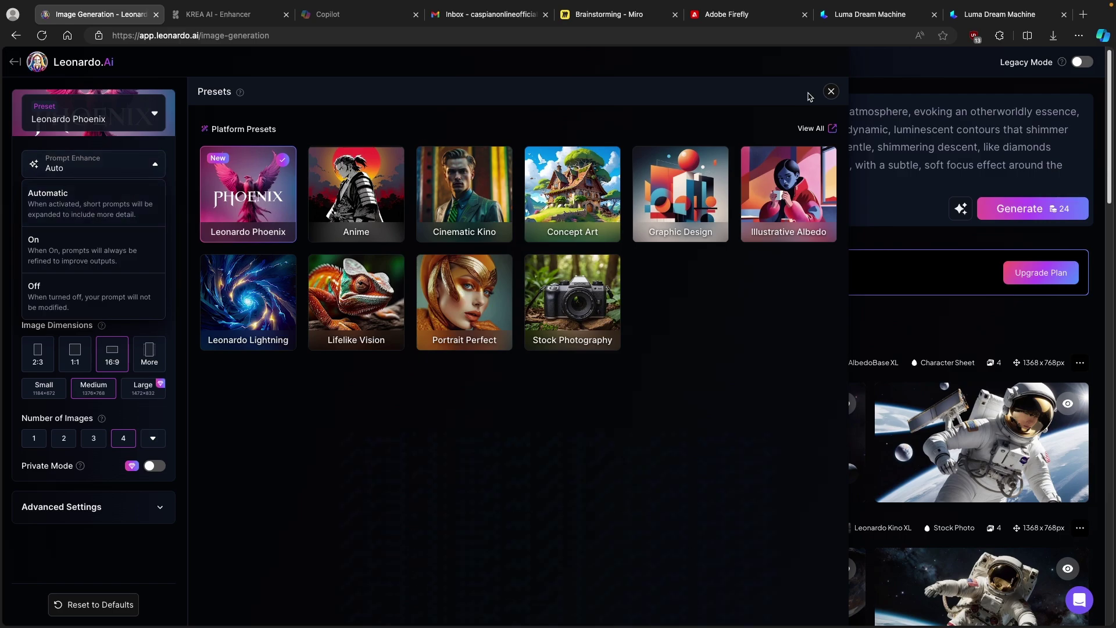
left_click(831, 92)
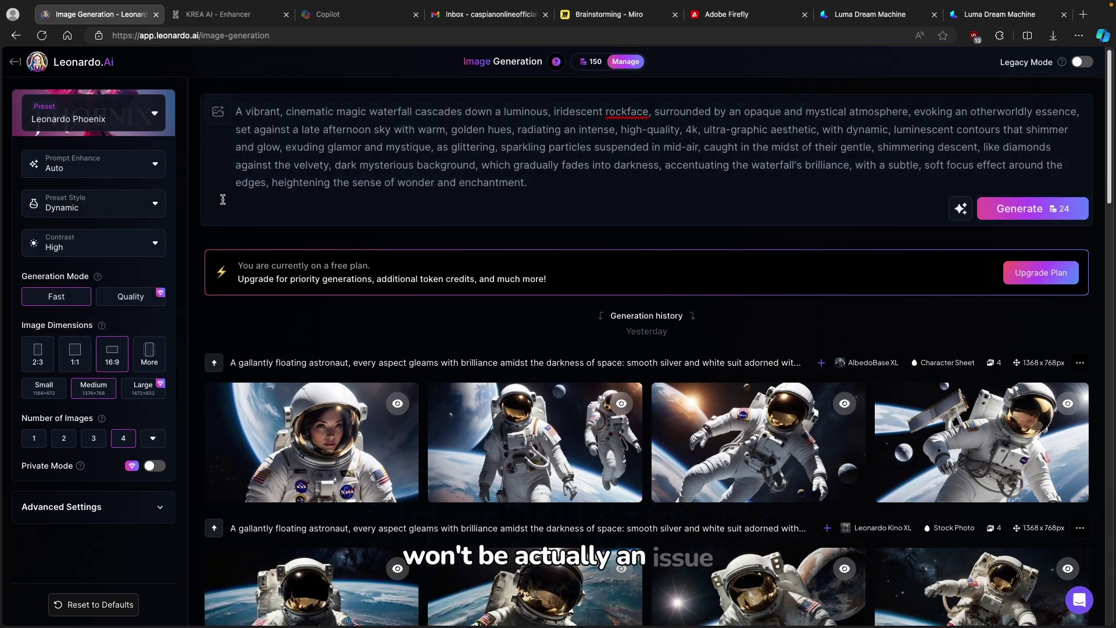
left_click(120, 209)
left_click(119, 208)
left_click(120, 209)
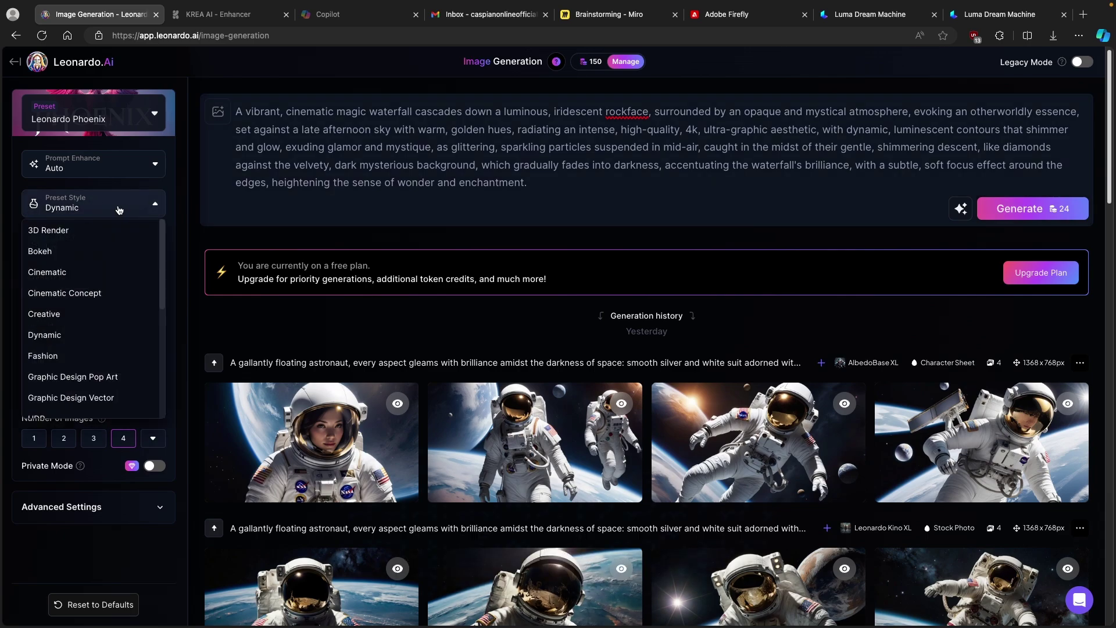
left_click(119, 208)
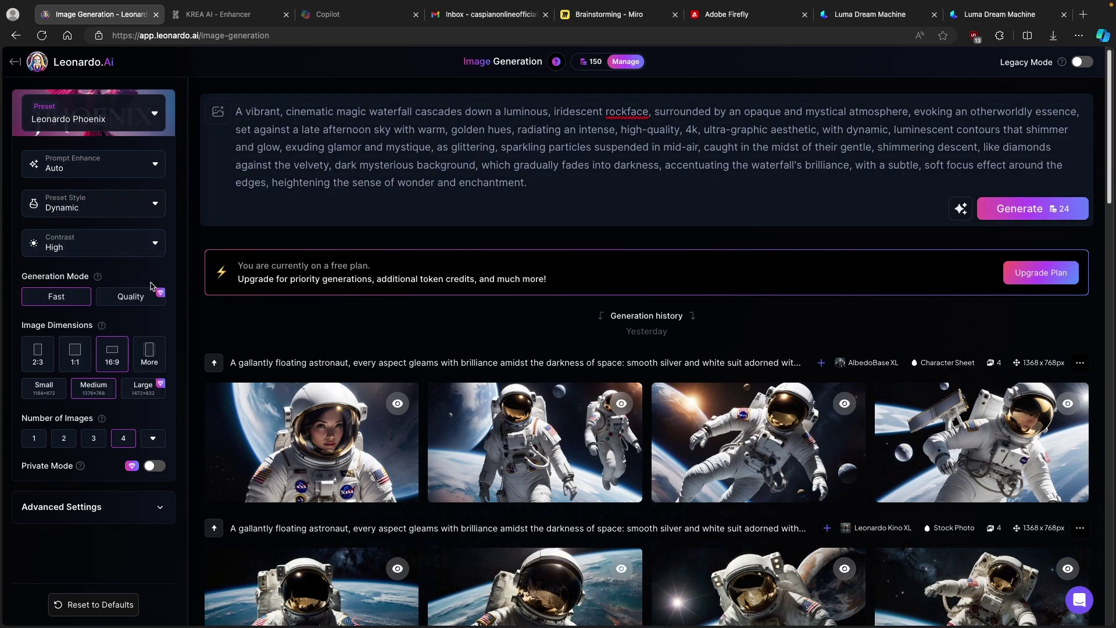
scroll(152, 286, "down", 1)
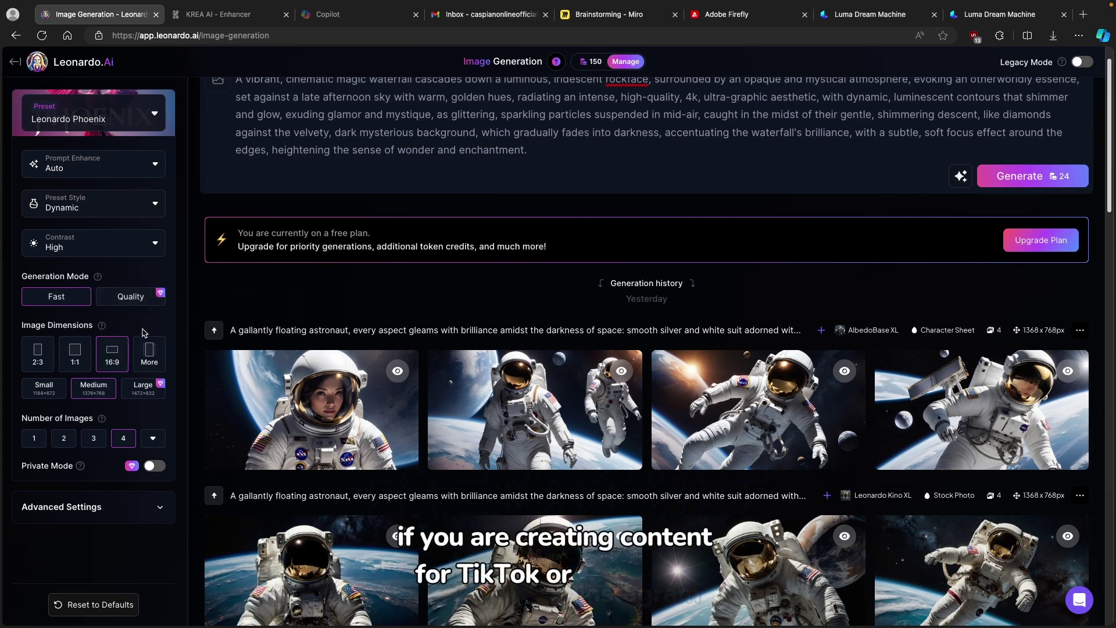
left_click(164, 340)
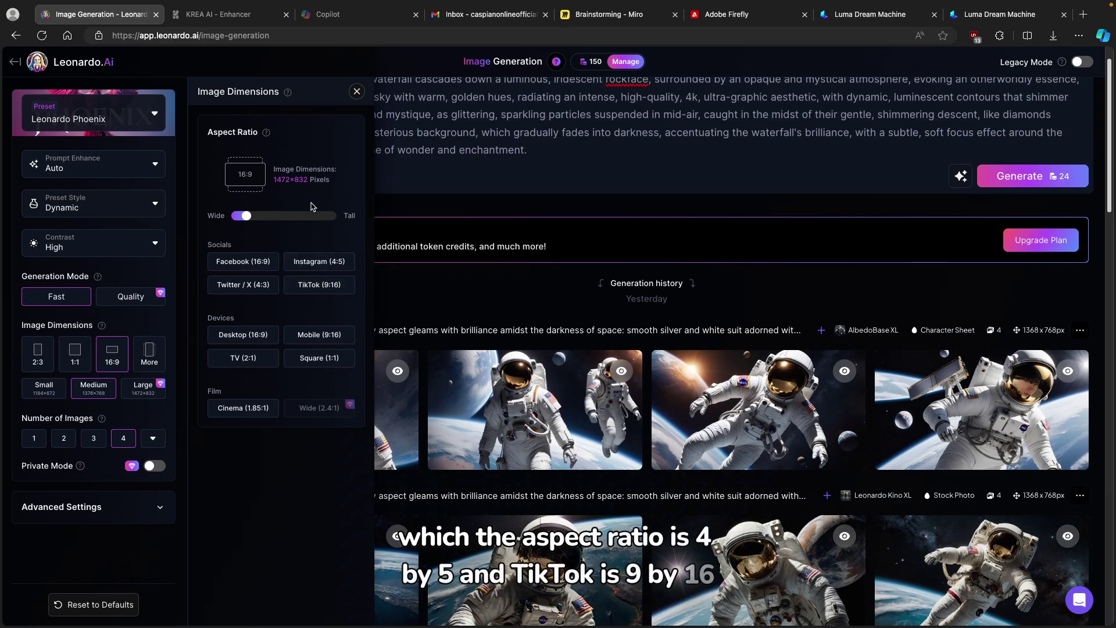
left_click(192, 314)
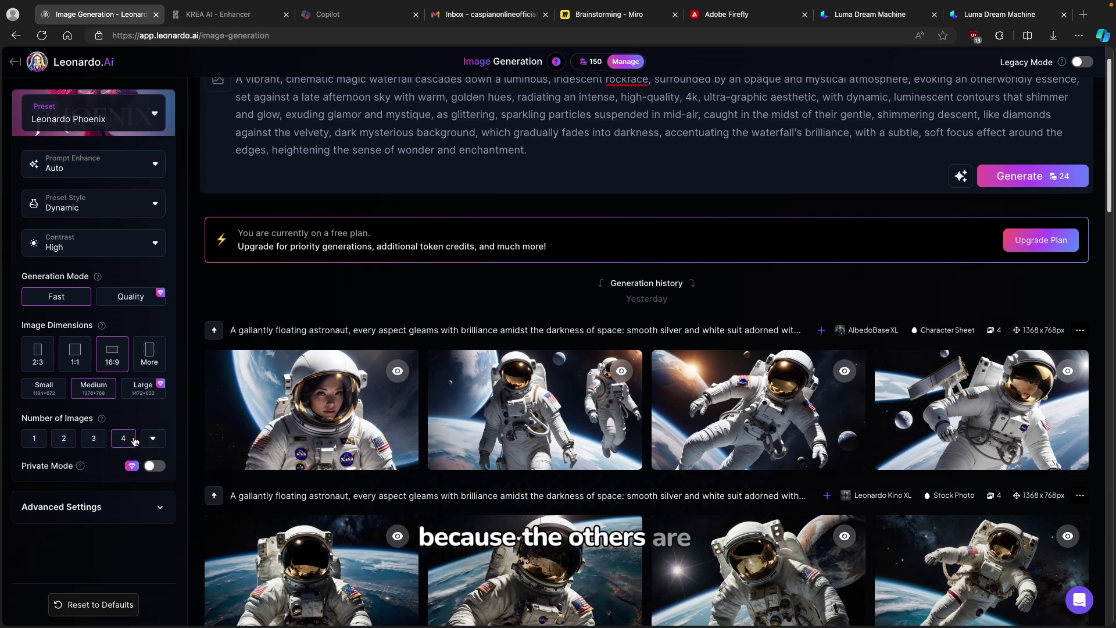
scroll(194, 304, "up", 1)
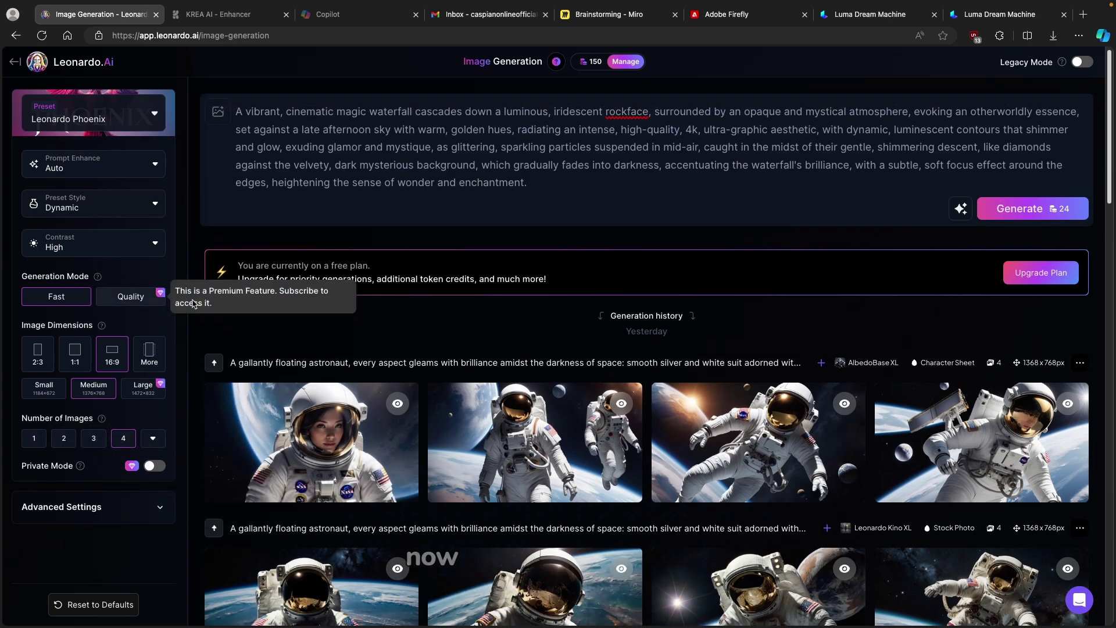
Generate four 16:9 waterfall images and bring up the subscription plans page
left_click(1043, 210)
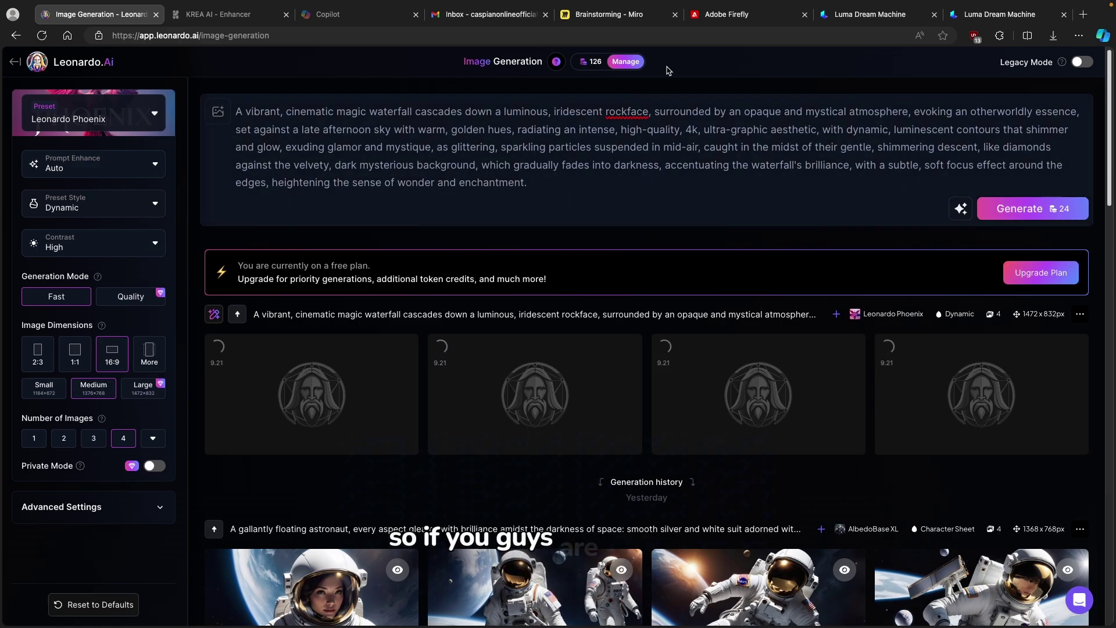
left_click(729, 146)
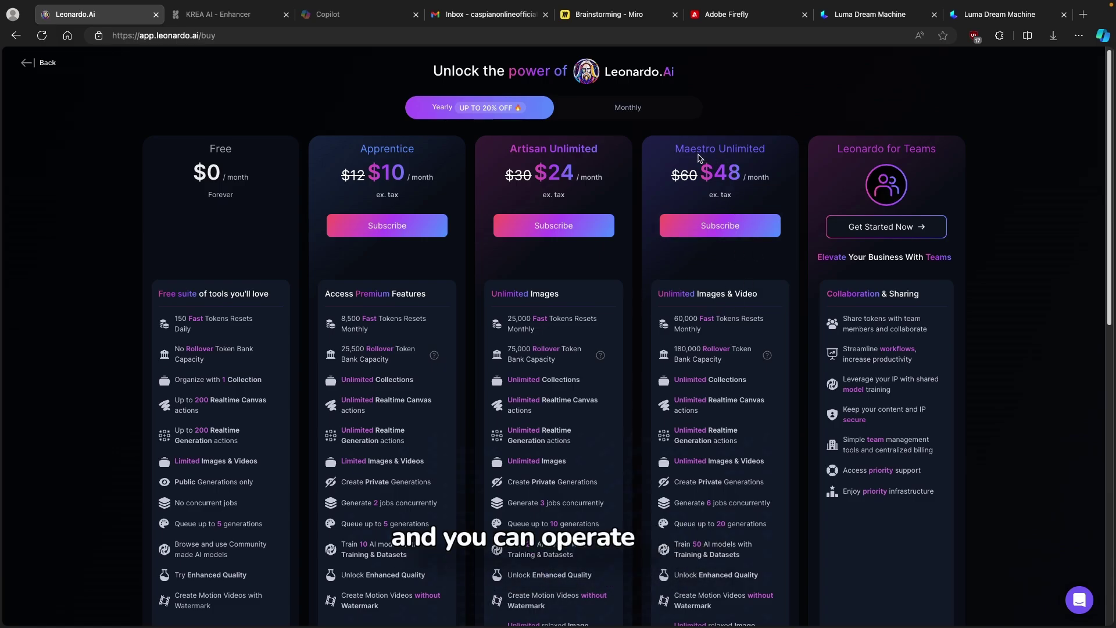
Highlight the Maestro Unlimited plan name ($48 monthly, 60,000 fast tokens)
left_click_drag(675, 150, 762, 152)
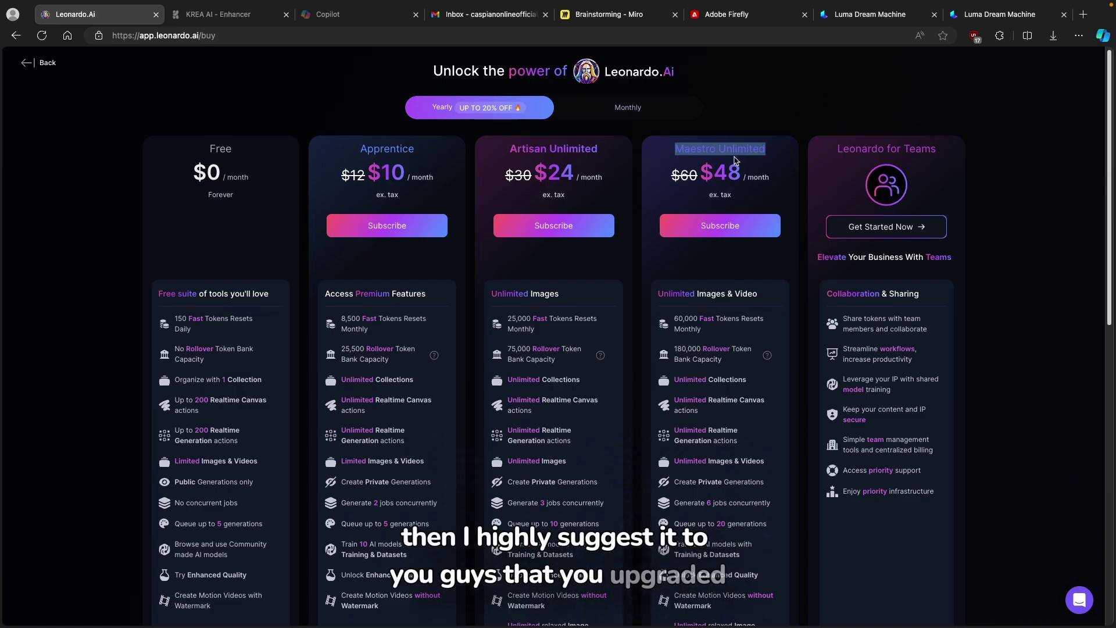
left_click_drag(675, 148, 704, 153)
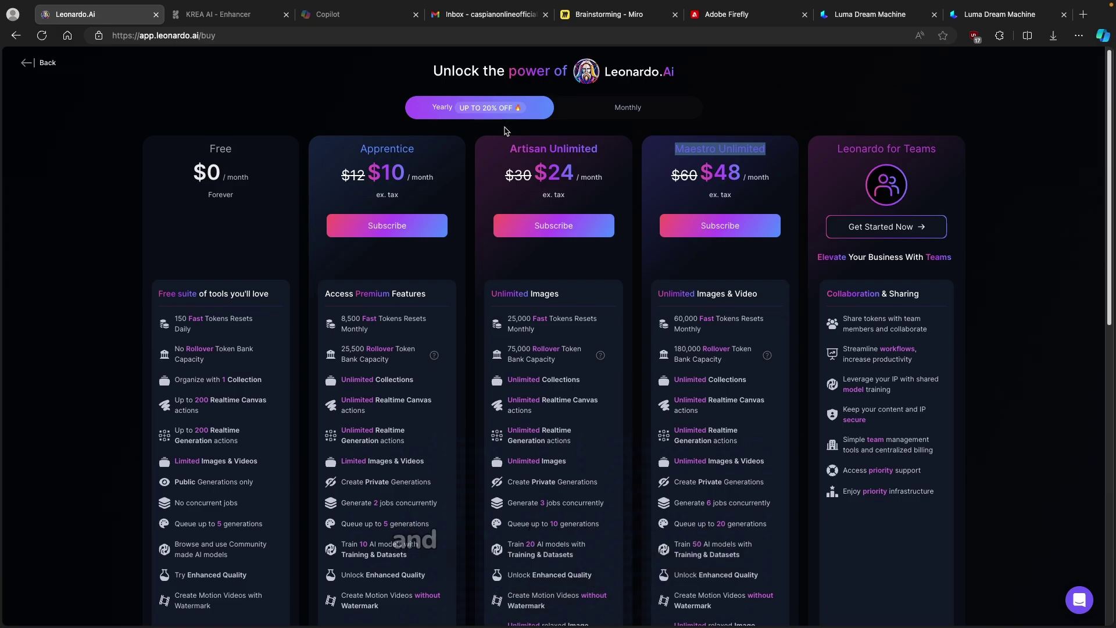
Return to Image Generation and download the first glowing waterfall image as a JPG
left_click(29, 63)
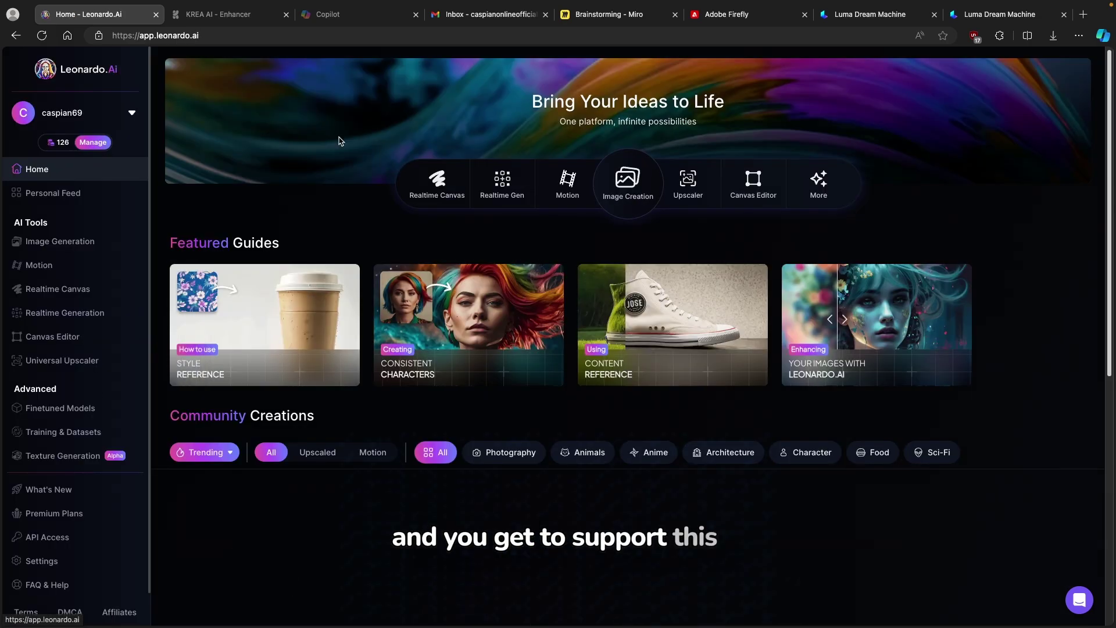
left_click(96, 244)
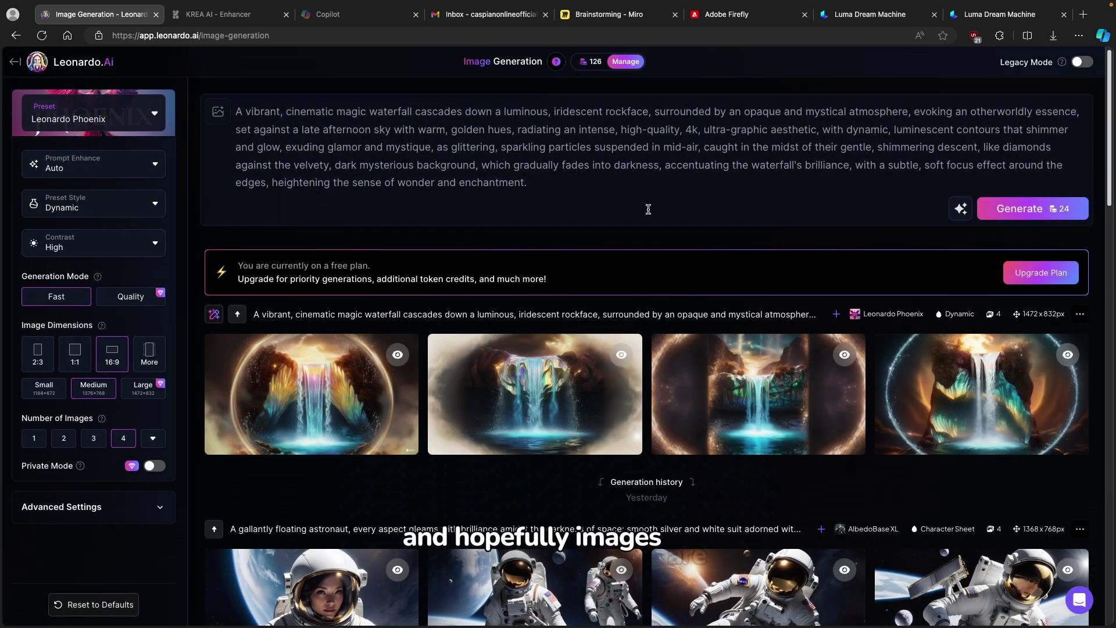
scroll(648, 210, "down", 2)
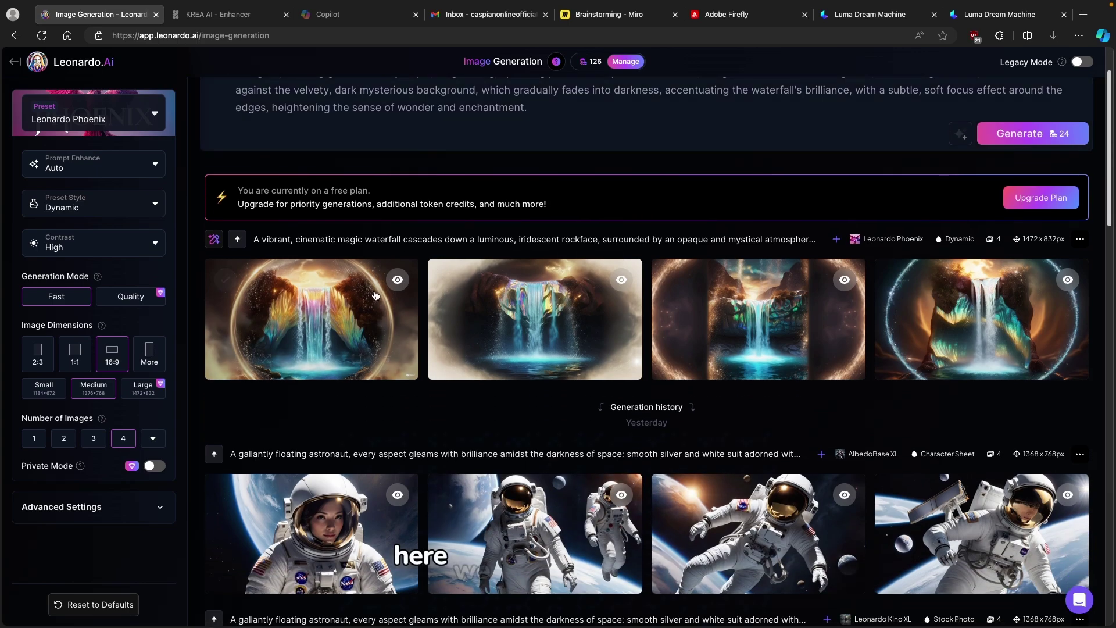
left_click(347, 297)
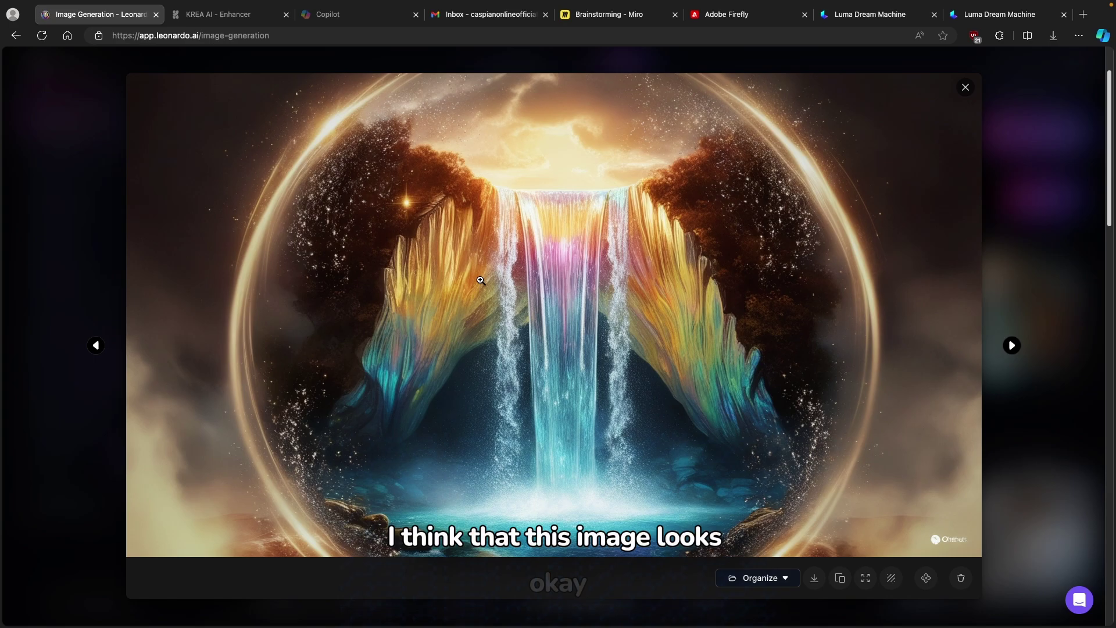
left_click(815, 578)
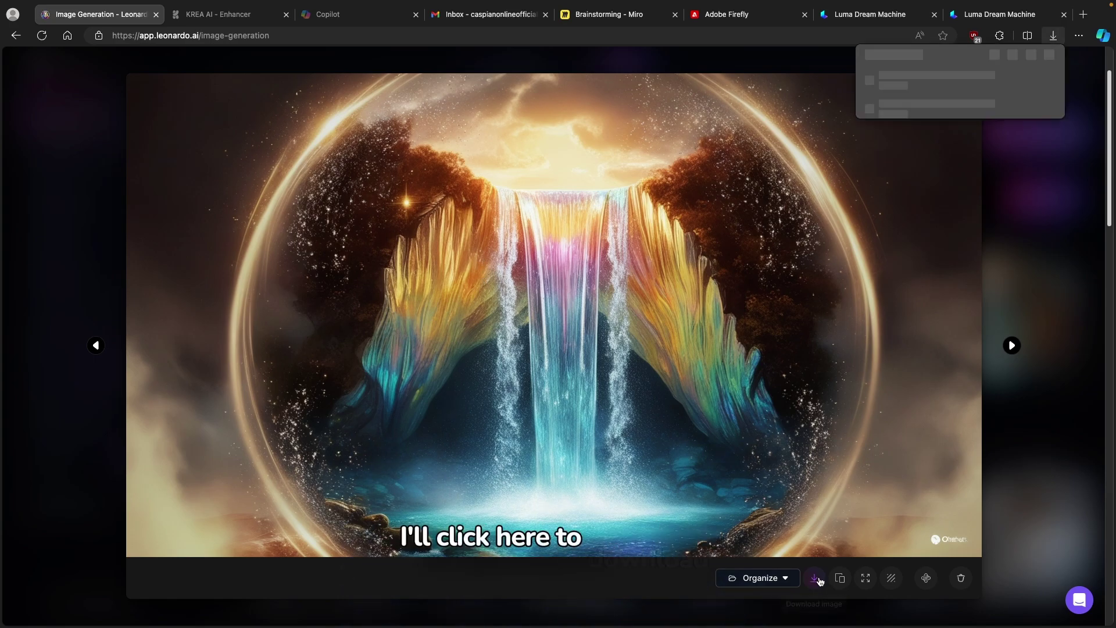
left_click(1043, 289)
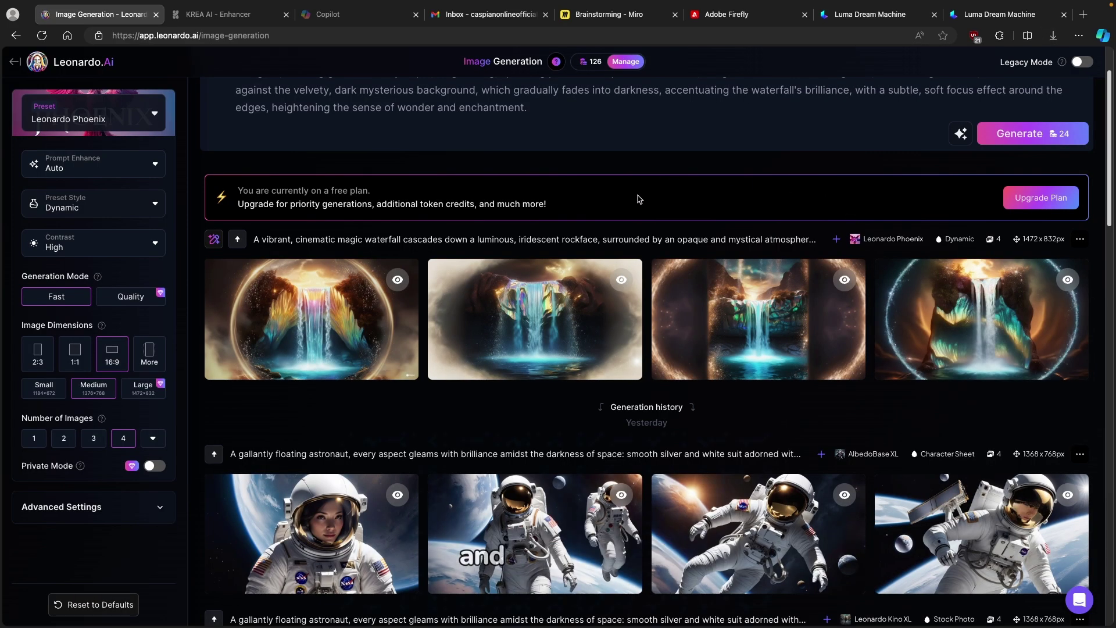
scroll(588, 138, "up", 2)
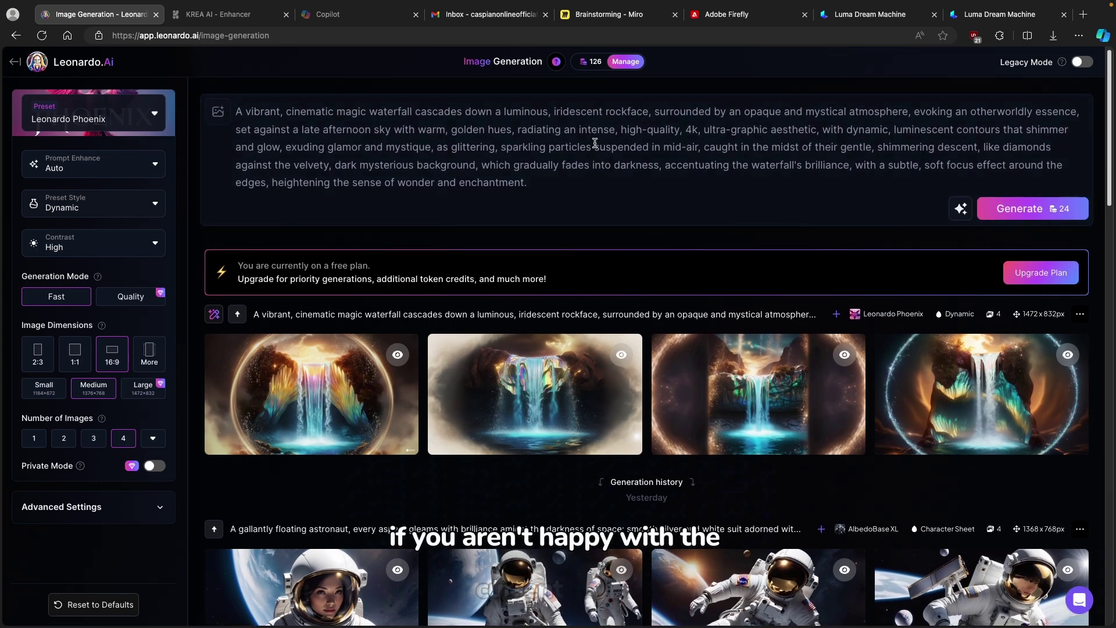
Apply the Stock Photography preset with Stock Photo style and generate new waterfalls with Ctrl+Enter
left_click(116, 119)
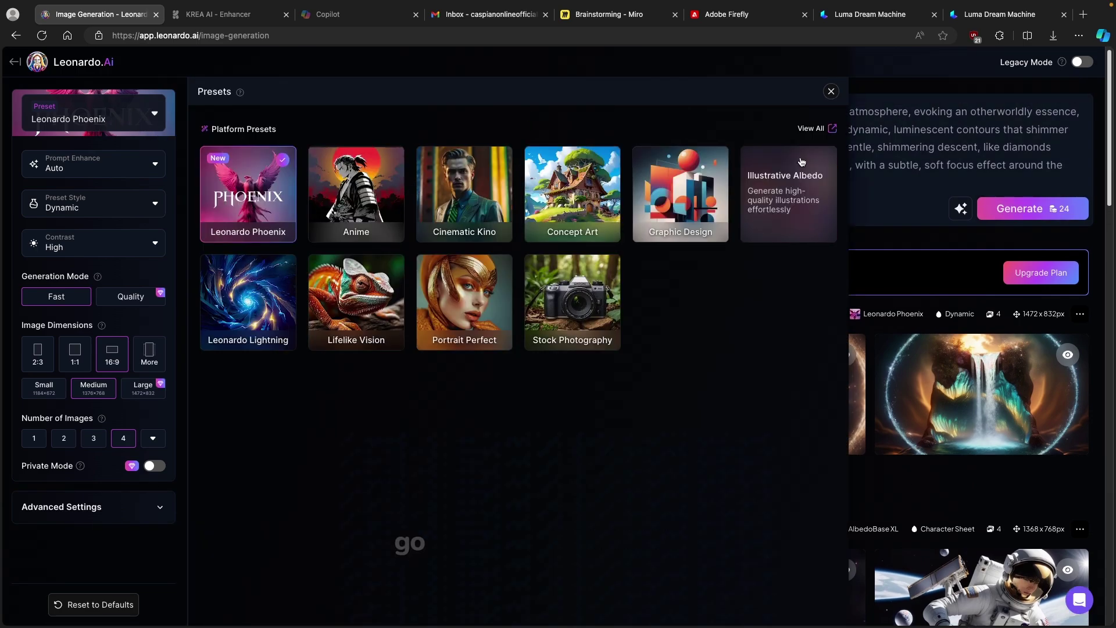
left_click(590, 330)
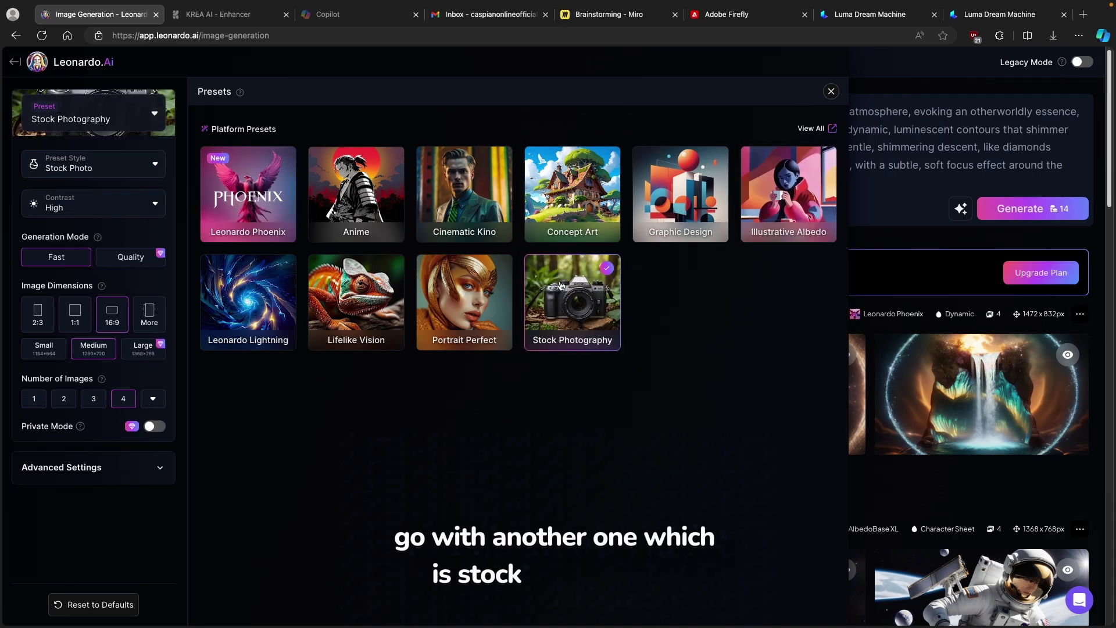
left_click(97, 175)
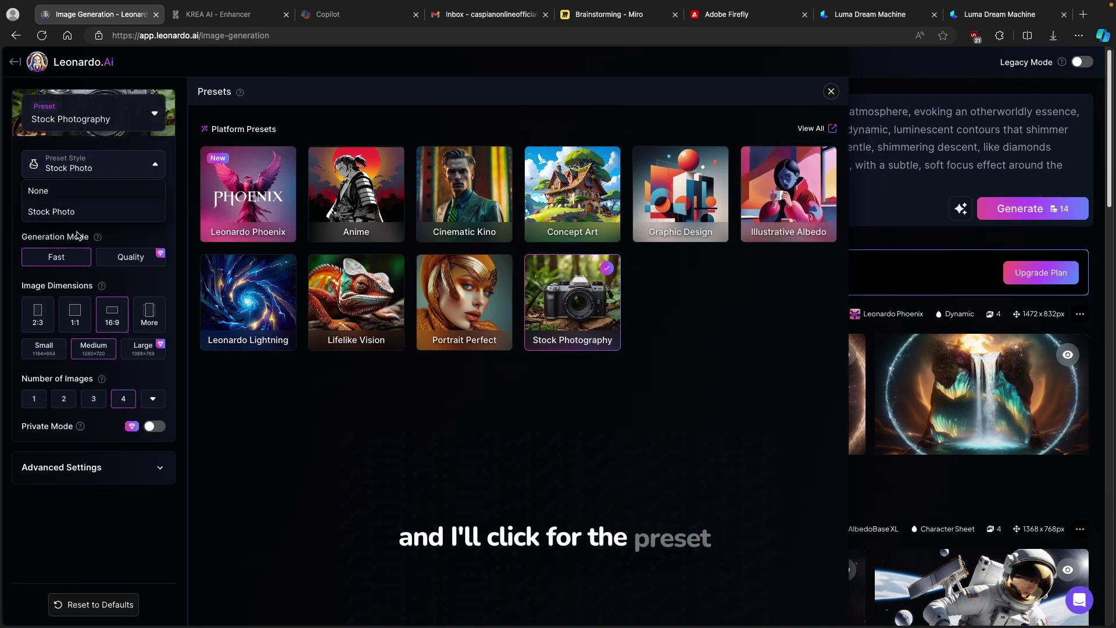
left_click(70, 212)
left_click(829, 92)
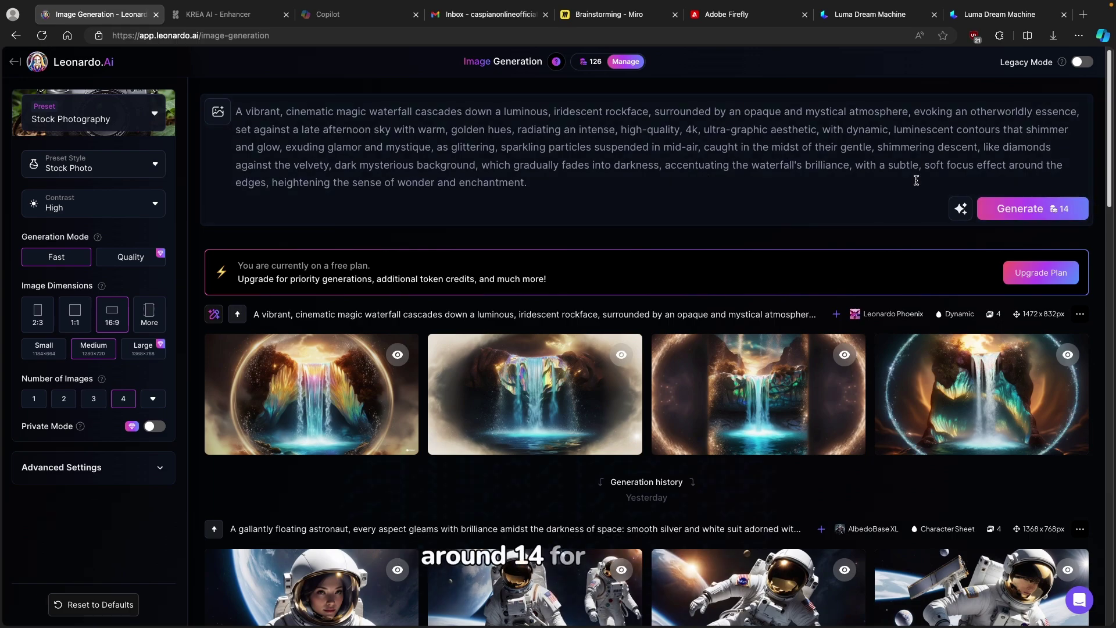
left_click(150, 118)
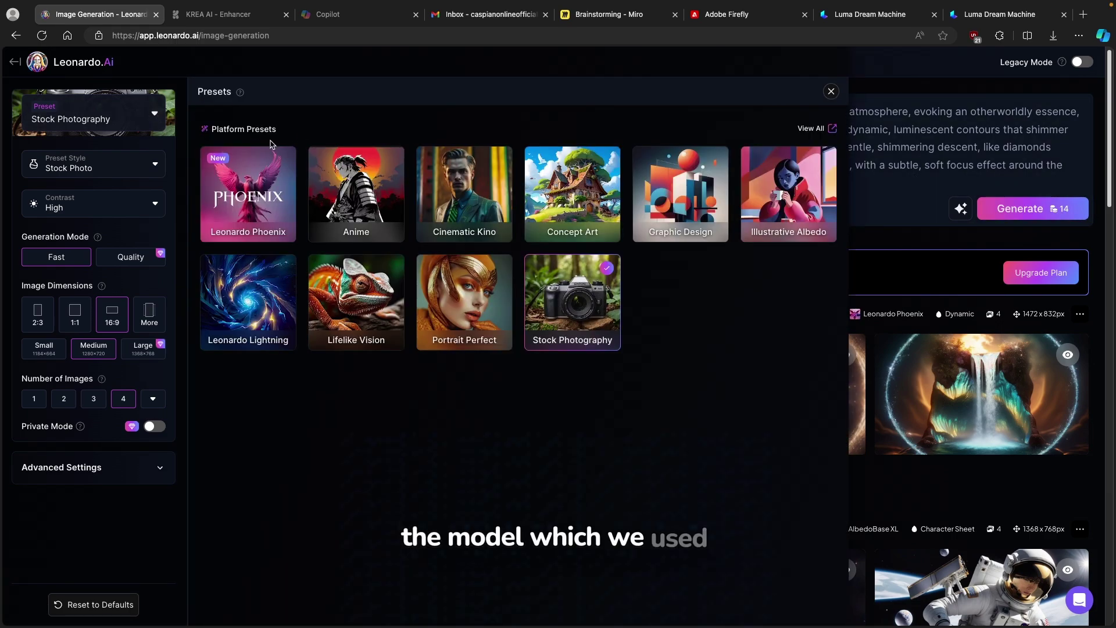
left_click(871, 82)
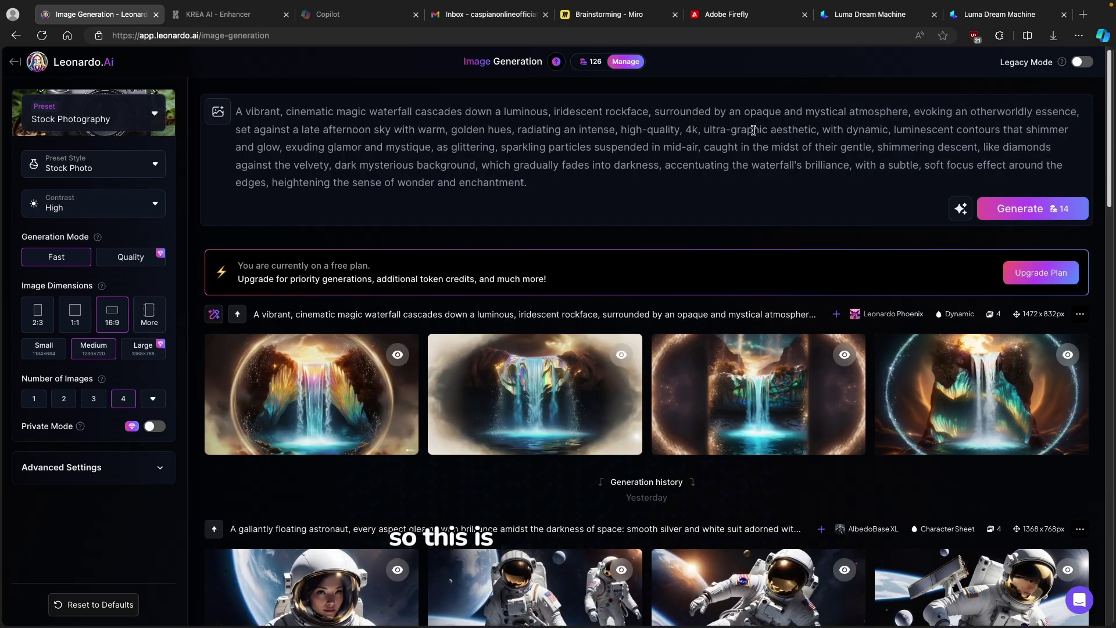
key("ctrl+Return")
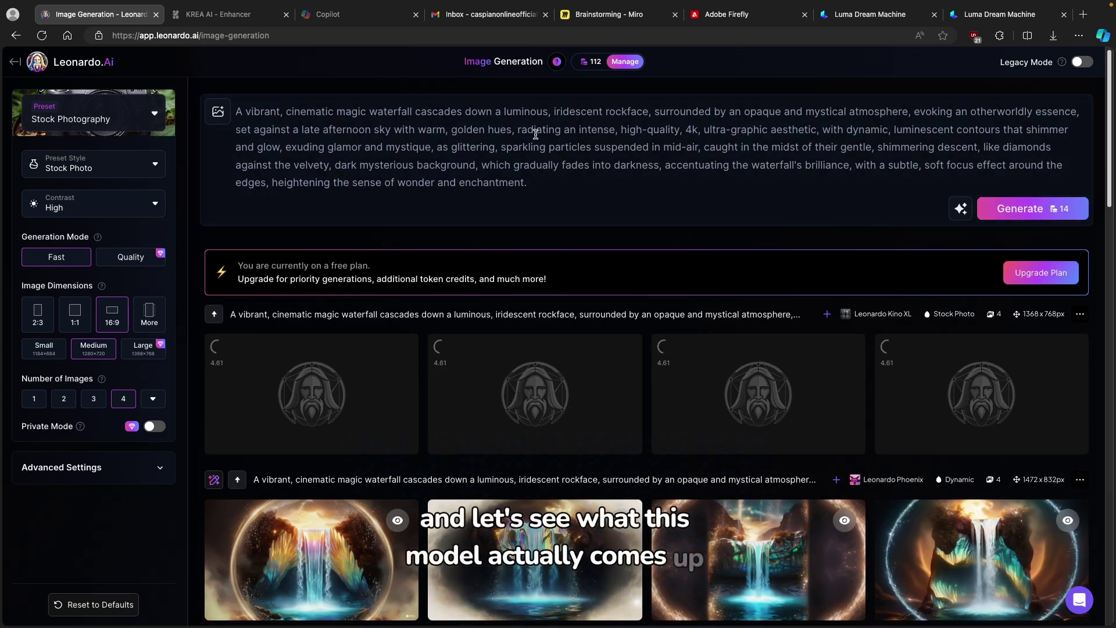
Download the fourth Kino XL stock-photo waterfall image as a second JPG
scroll(610, 169, "down", 1)
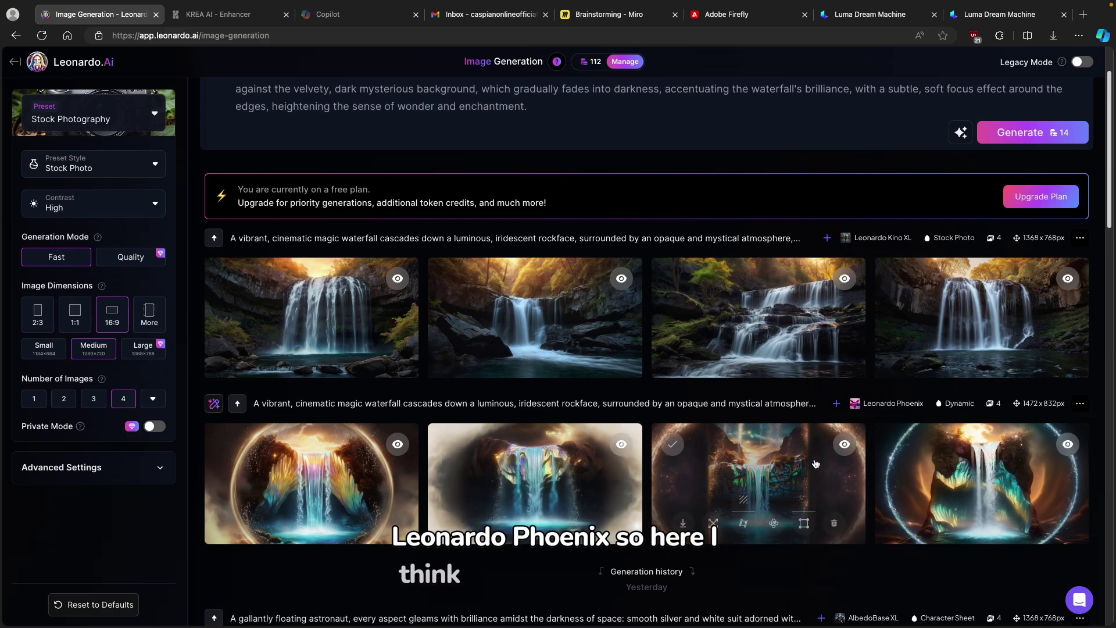
left_click(991, 292)
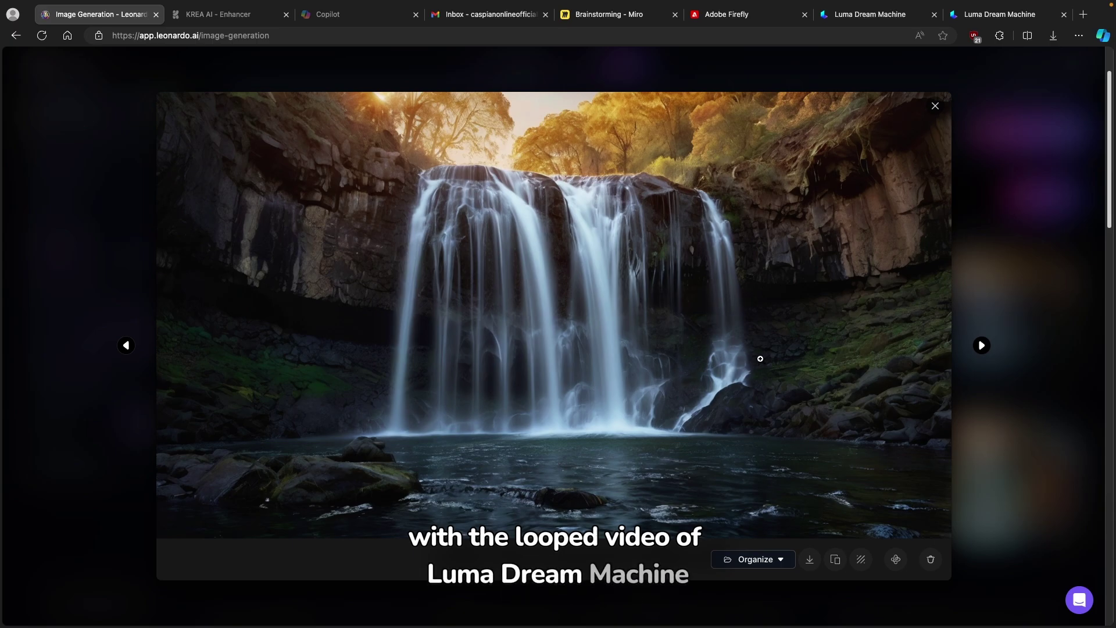
left_click(809, 559)
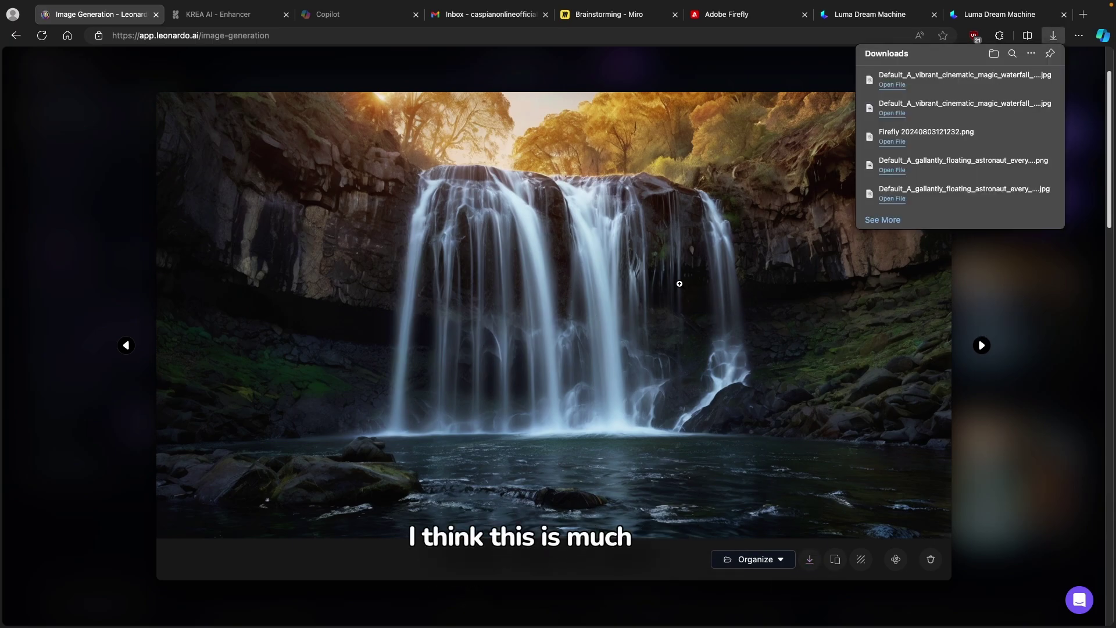
left_click(1049, 307)
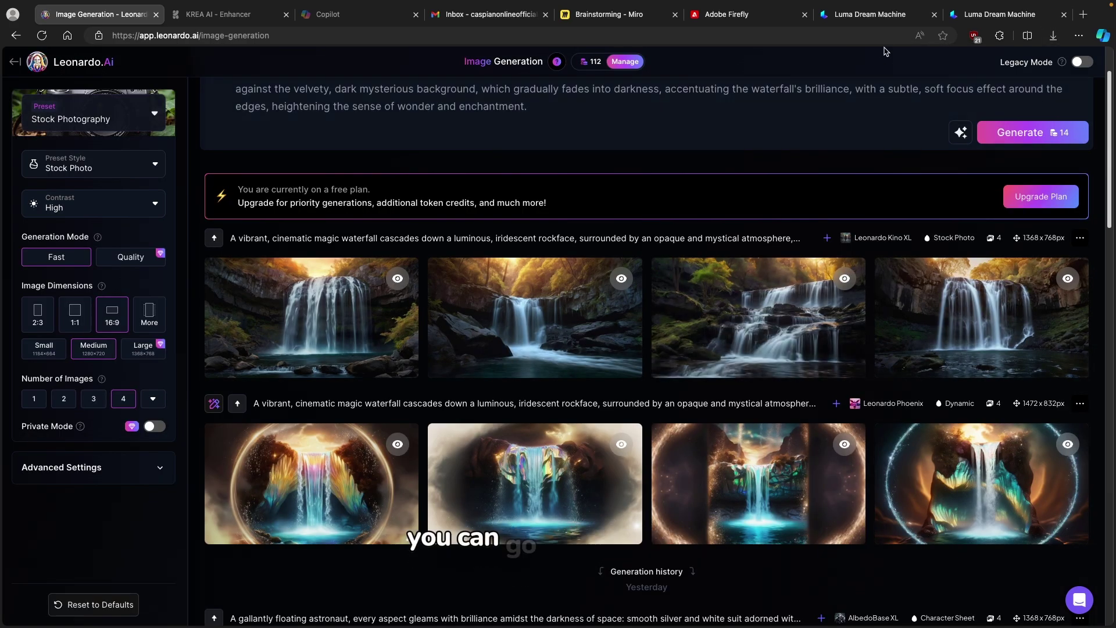
Go to the Luma Dream Machine tab and open its creations page via Try Now
left_click(868, 17)
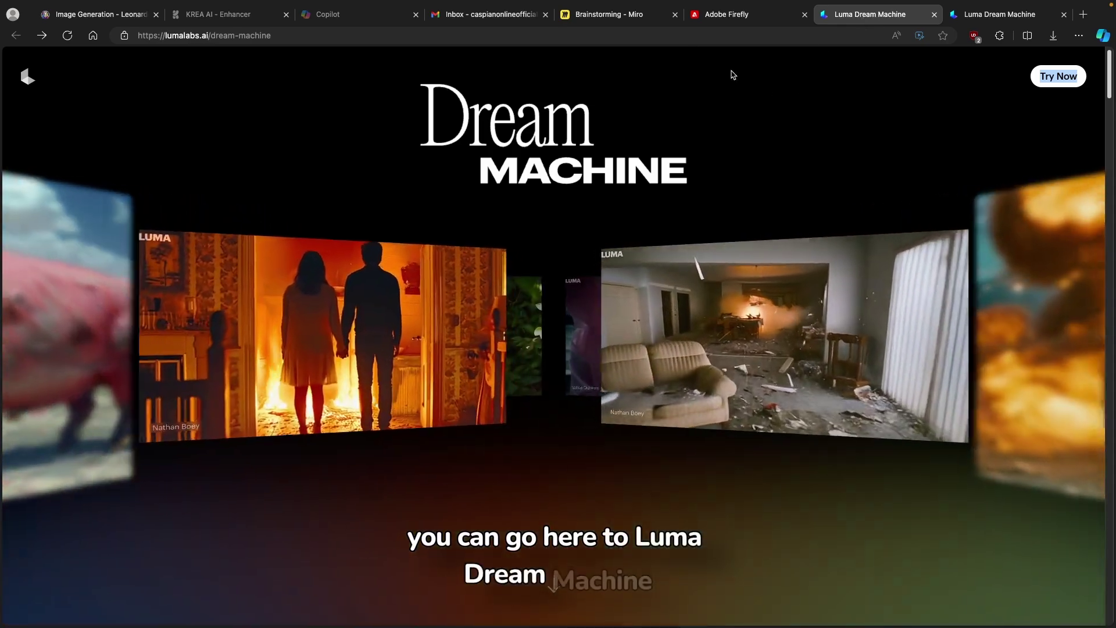
left_click(1059, 77)
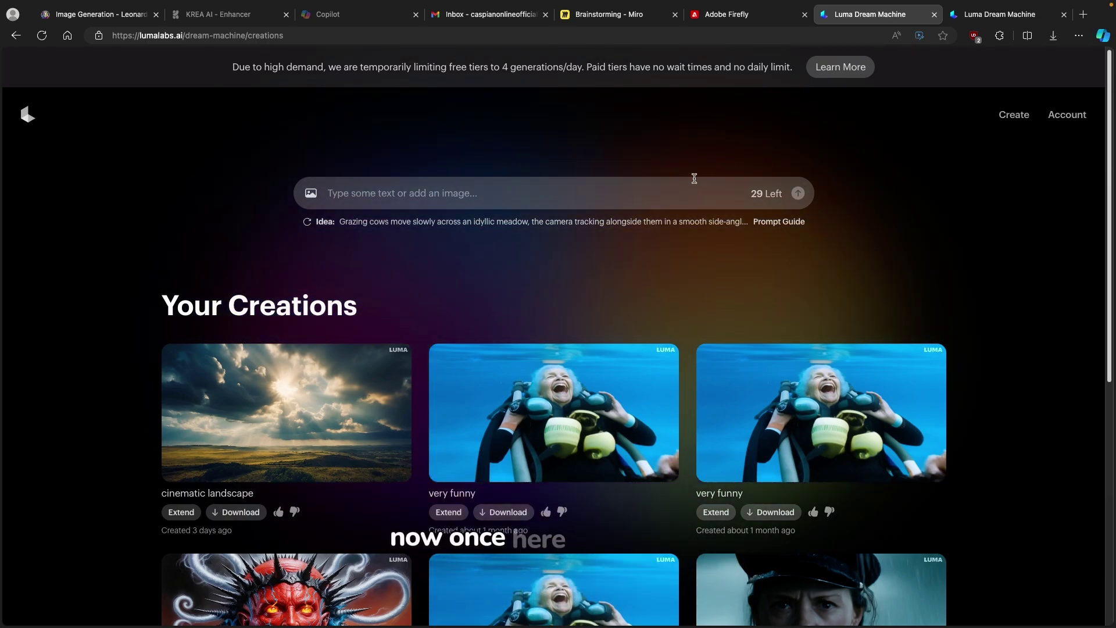
Attach the newest waterfall .jpg from Downloads as the starting frame and enable Loop
left_click(310, 192)
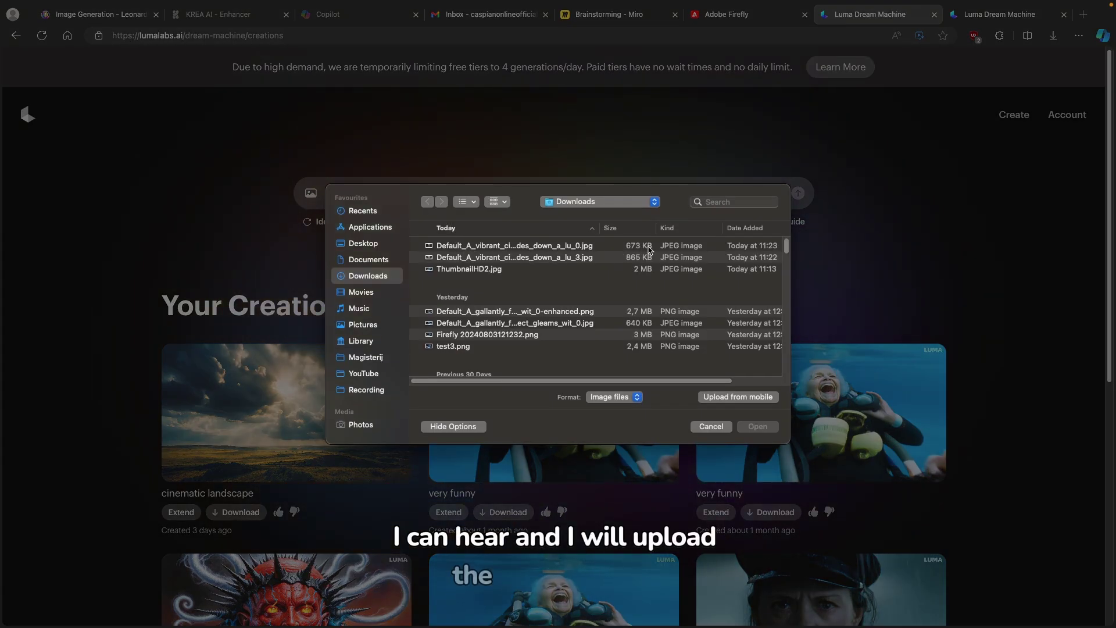
left_click(659, 246)
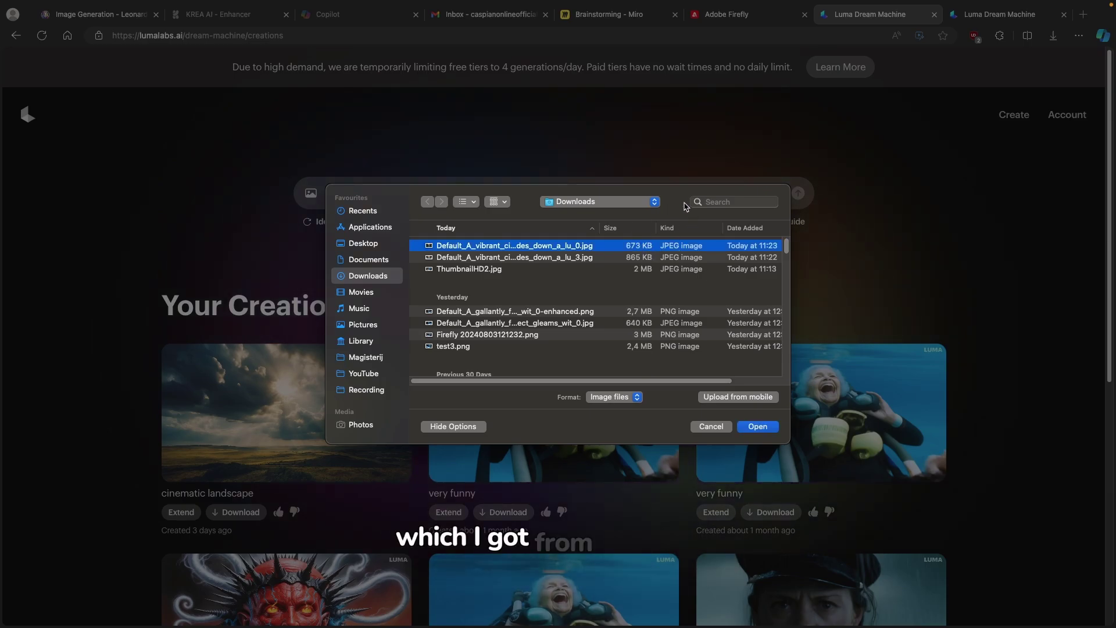
left_click(757, 426)
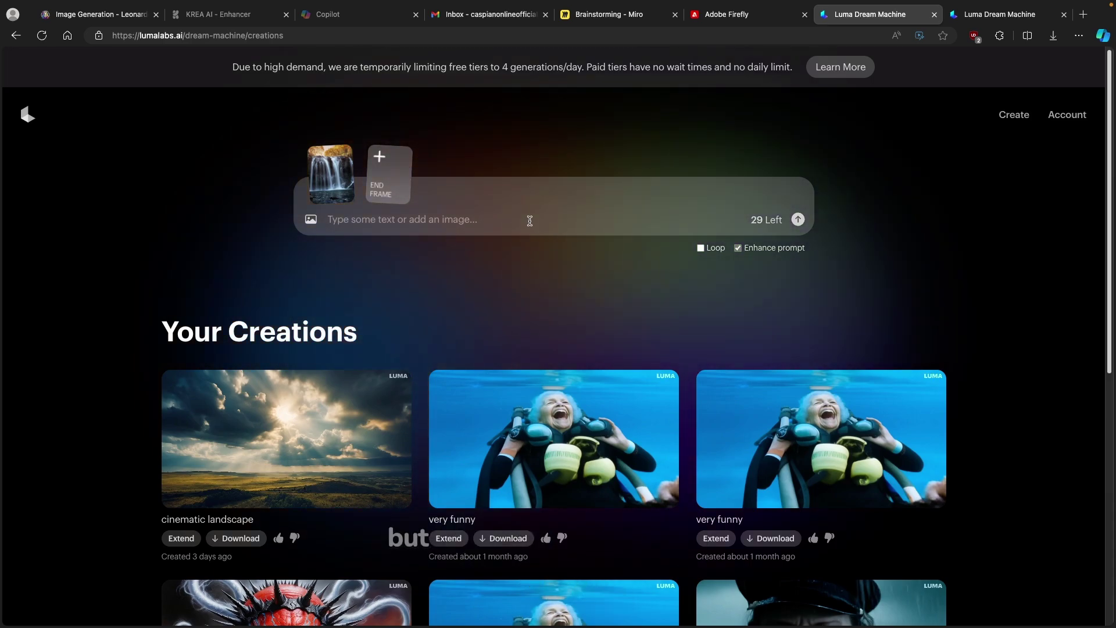
left_click(700, 247)
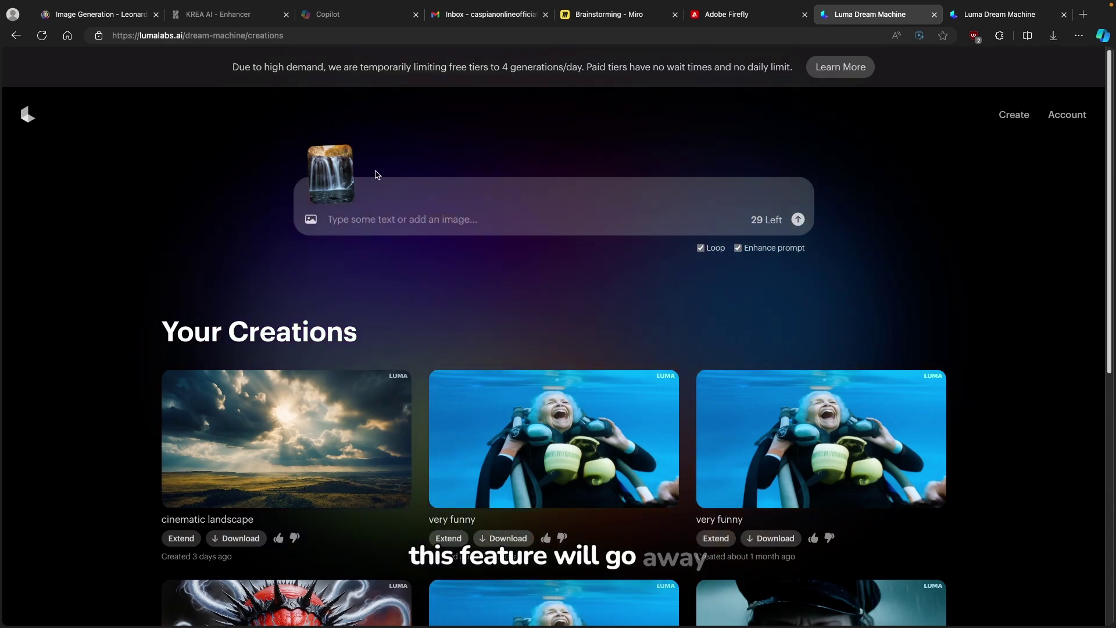
mouse_move(345, 181)
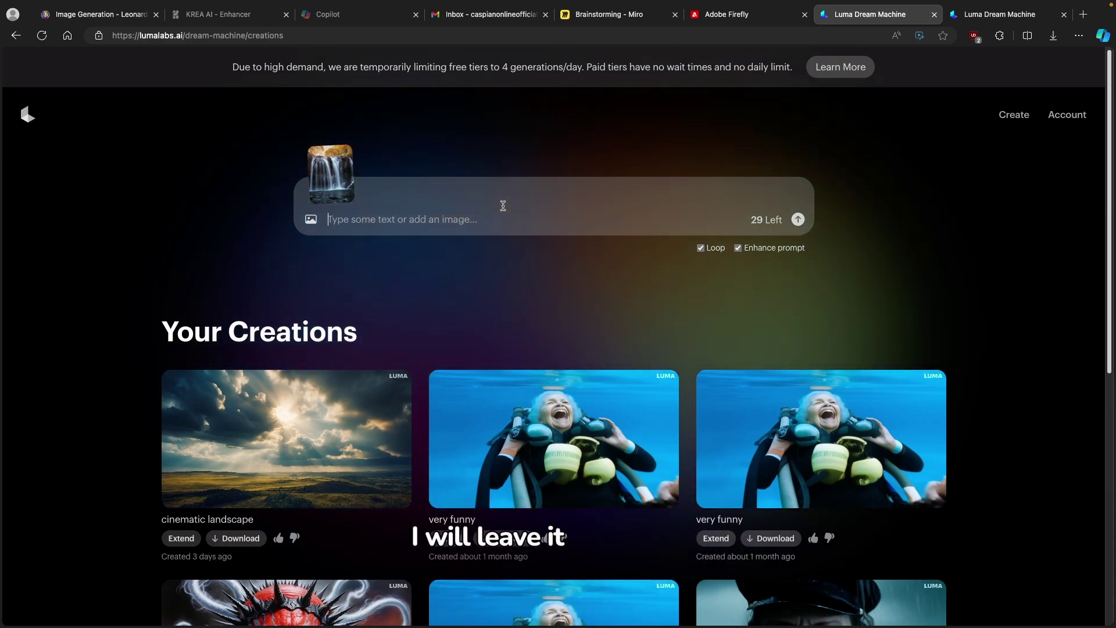
Submit the looping waterfall video, then view and close the '4 generations' daily-limit info page
left_click(799, 220)
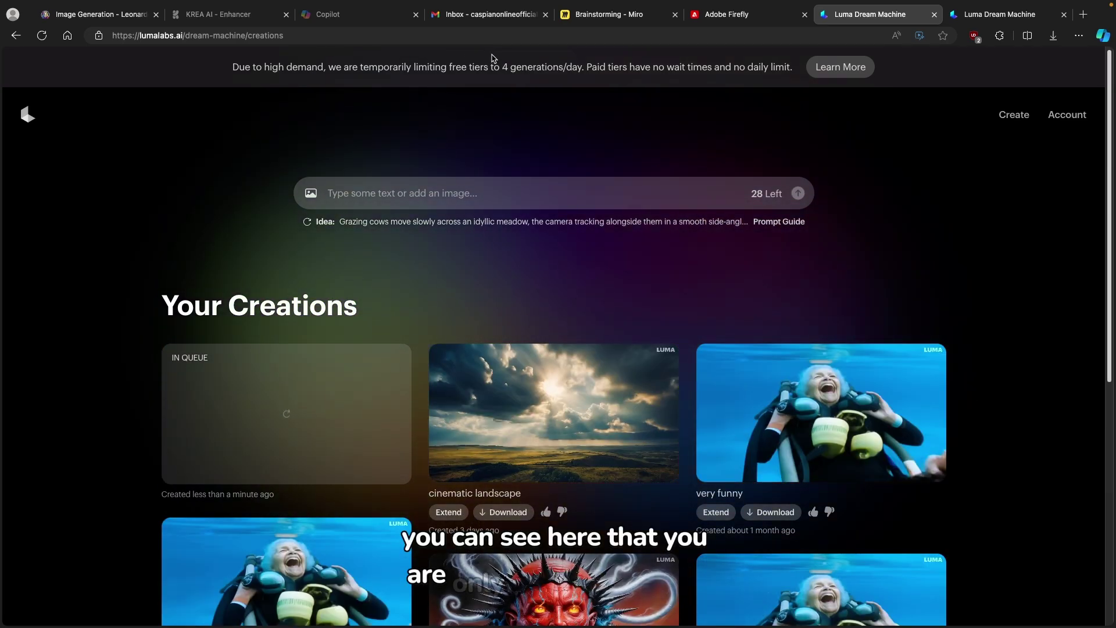
left_click_drag(502, 68, 563, 68)
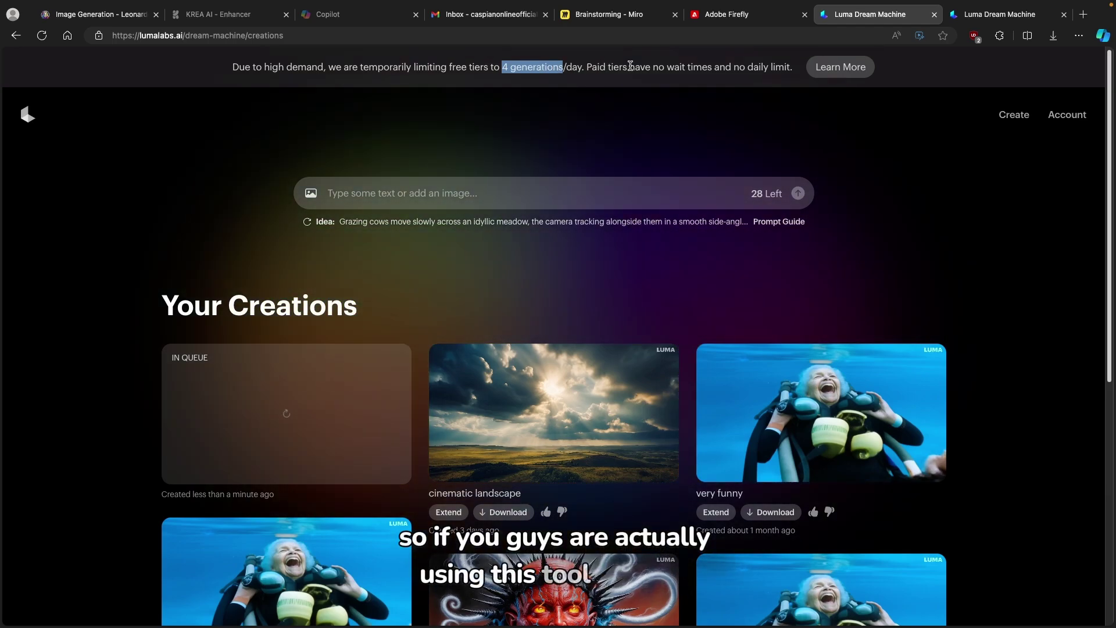
left_click(840, 67)
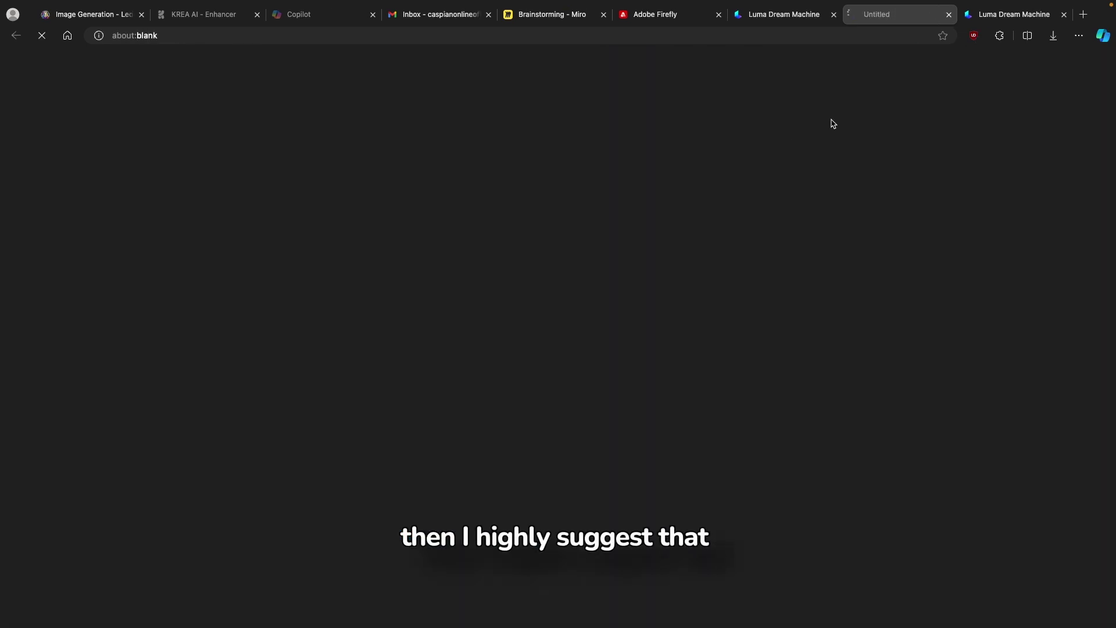
key("ctrl+w")
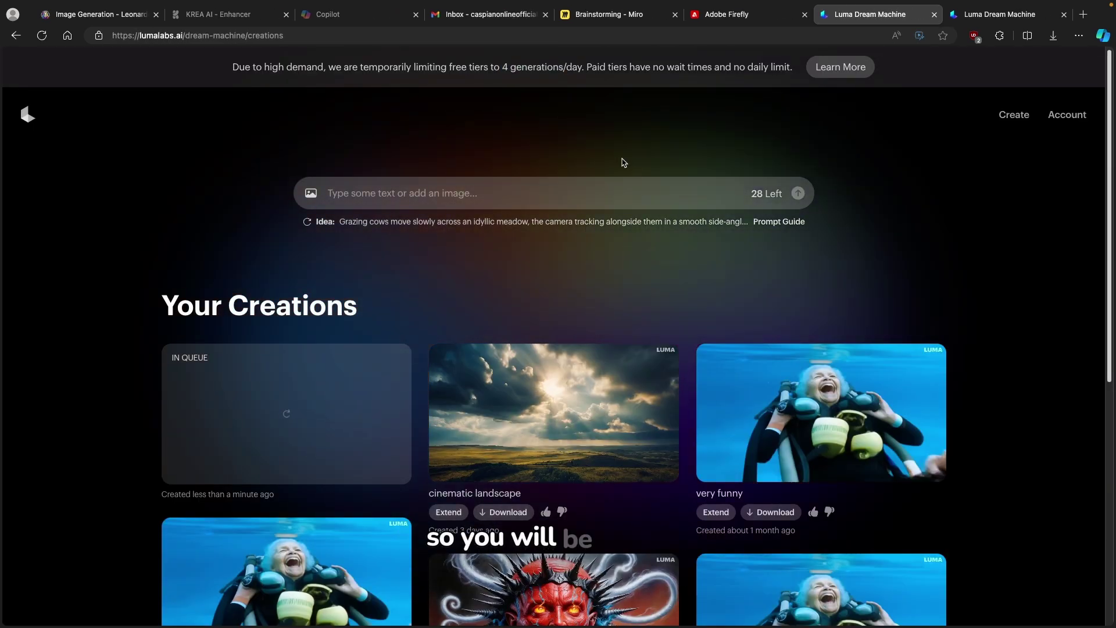